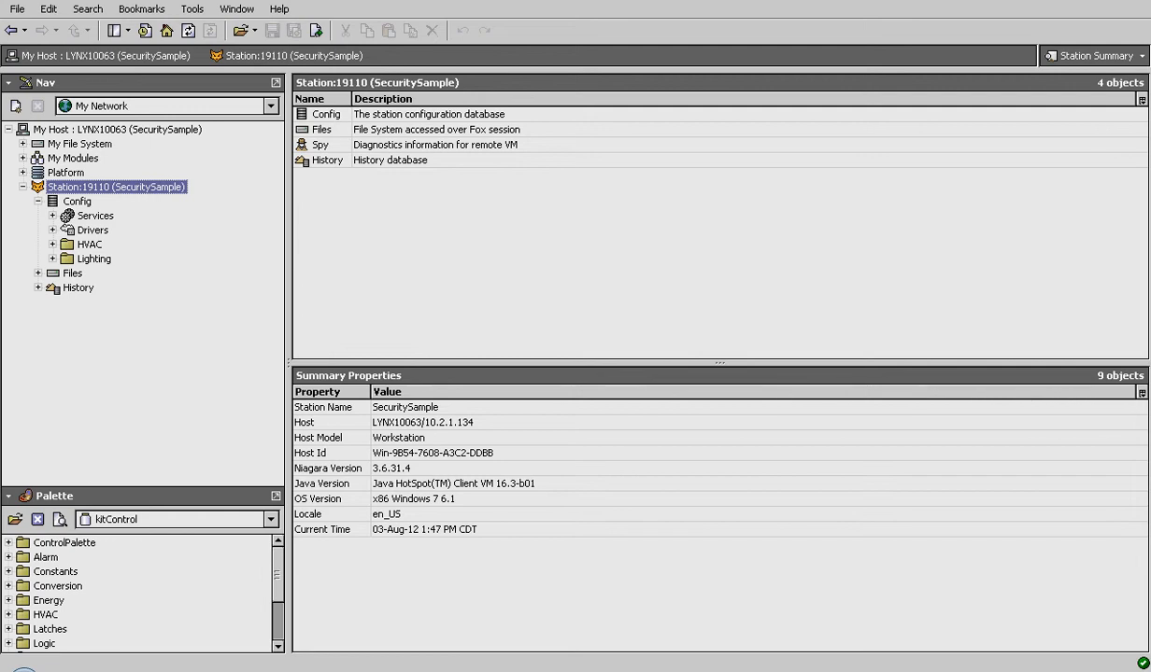
- Browse the HVAC and Lighting folders, then the station's services CategoryService and UserService
click(90, 245)
click(94, 259)
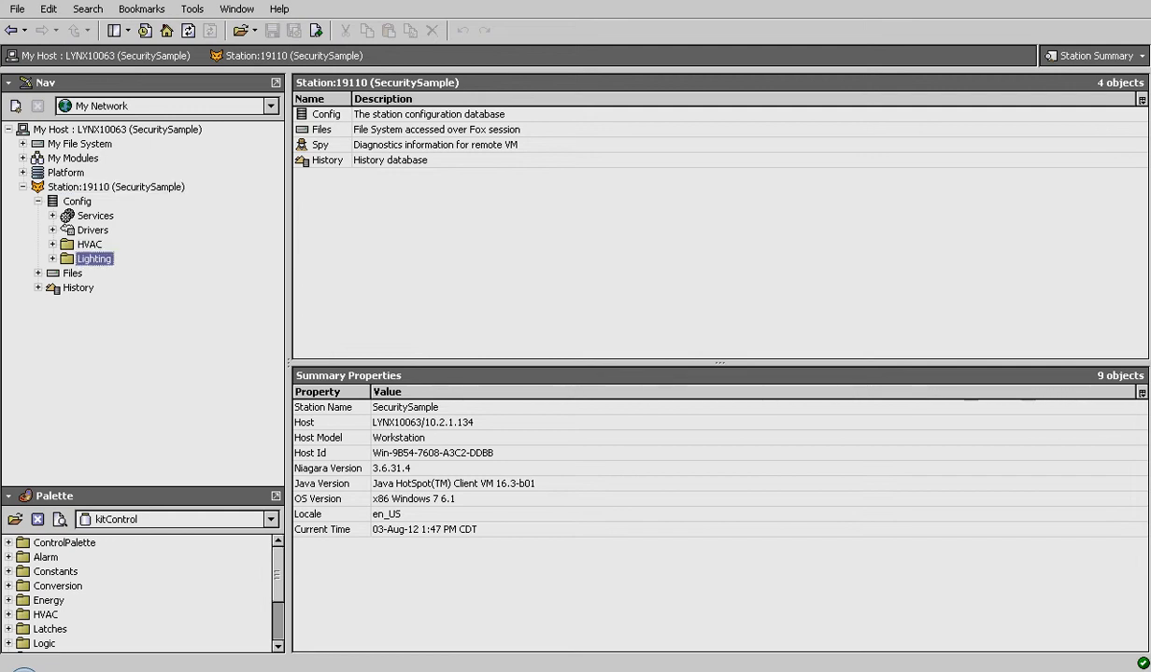
click(53, 216)
click(129, 245)
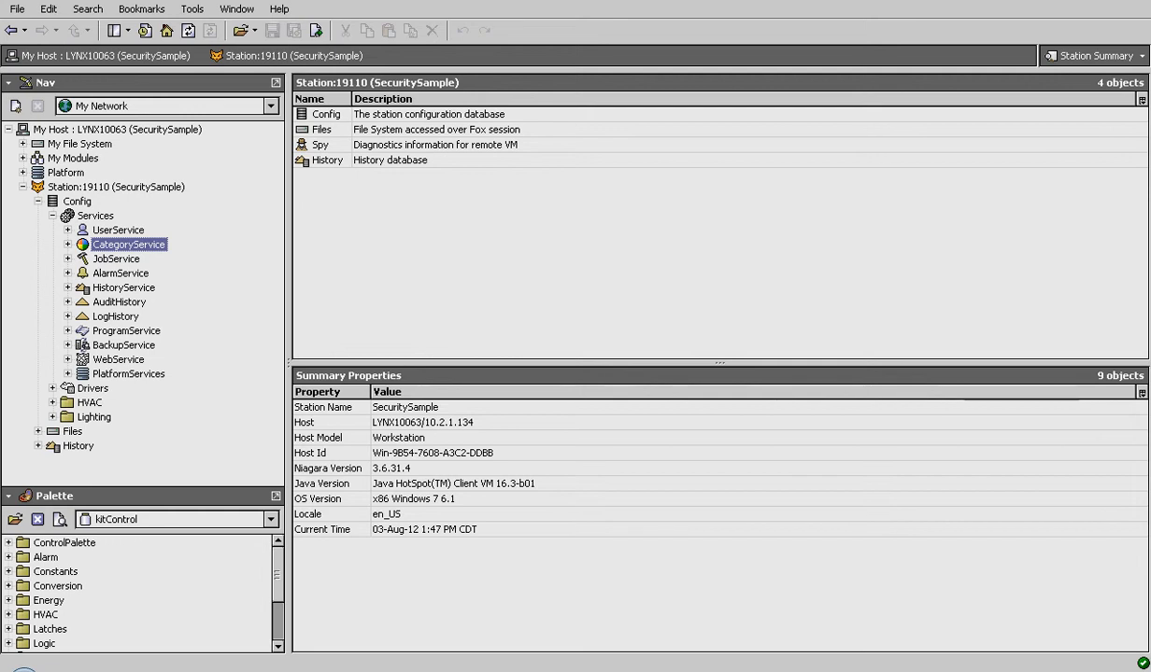
click(118, 231)
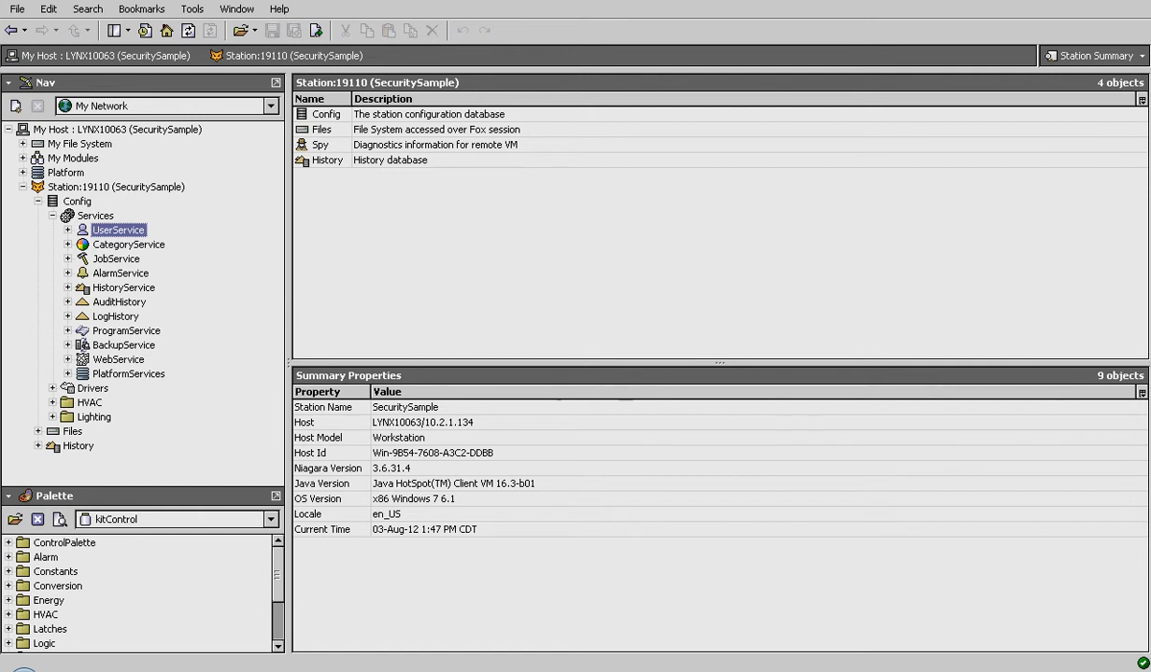
- Expand the HVAC and Lighting folders to view their points, then collapse them again
click(90, 403)
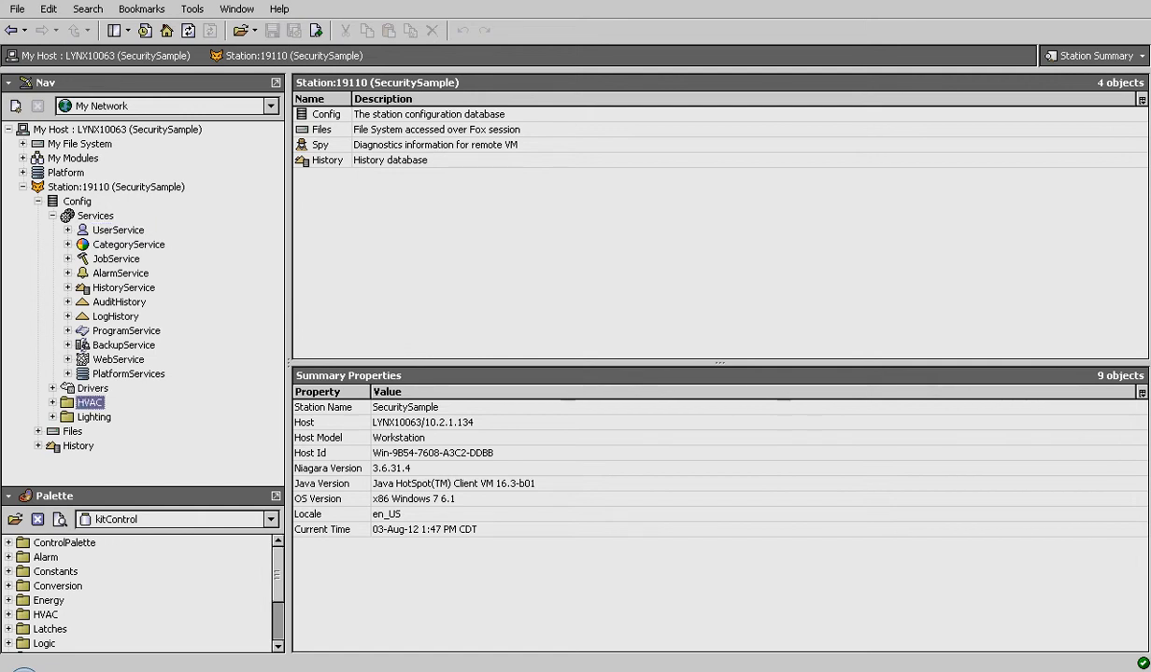
click(52, 402)
scroll(142, 304, down, 2)
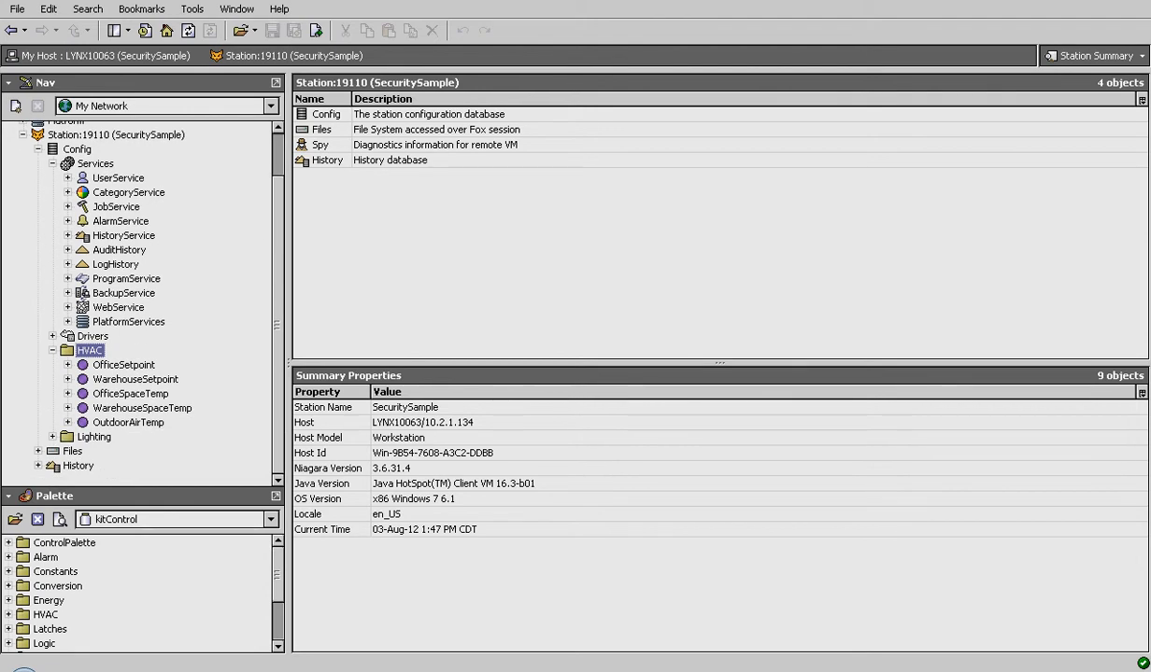
click(52, 437)
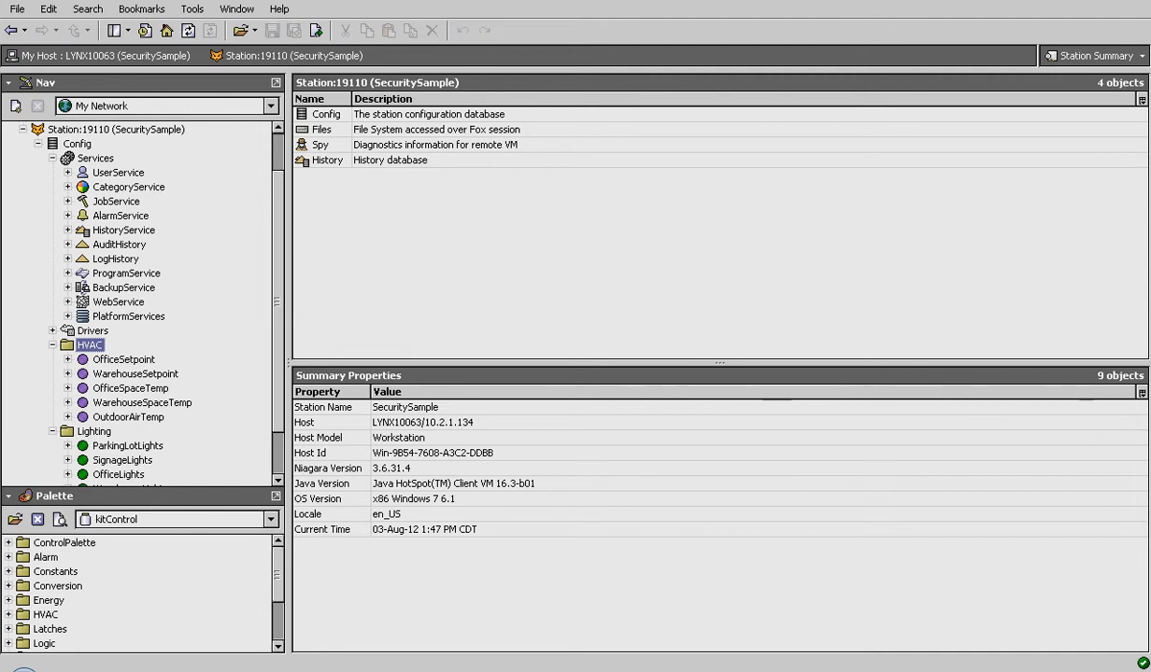
key(Left)
click(53, 380)
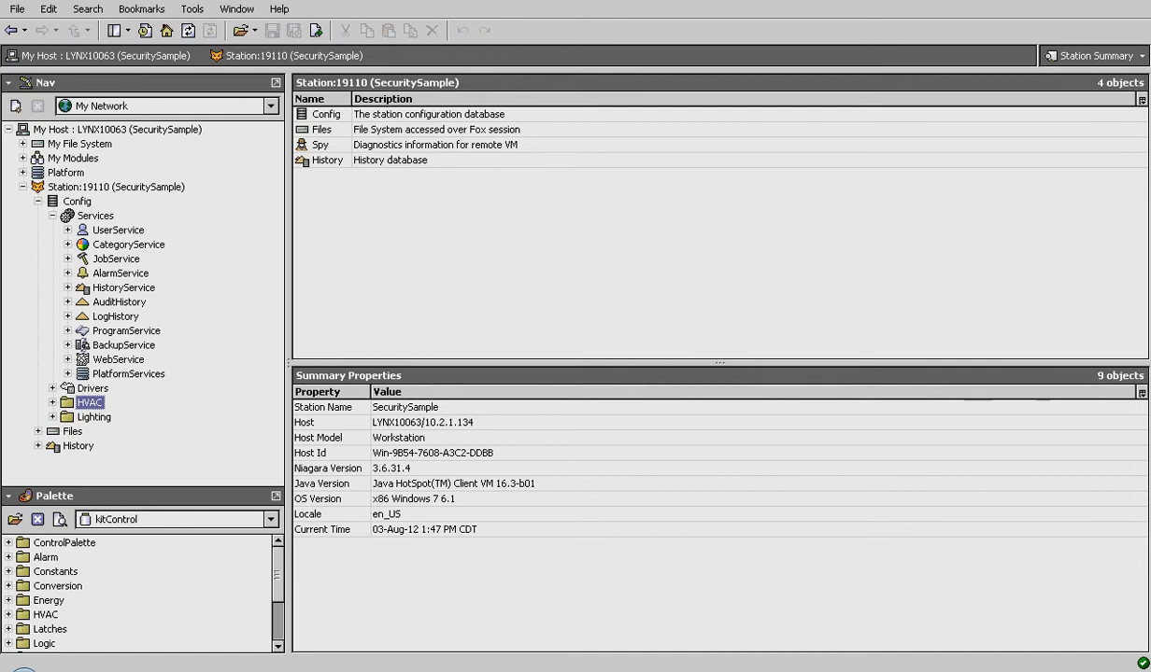
- Show CategoryService's six categories, collapse them, and expand the station's Files node
click(67, 244)
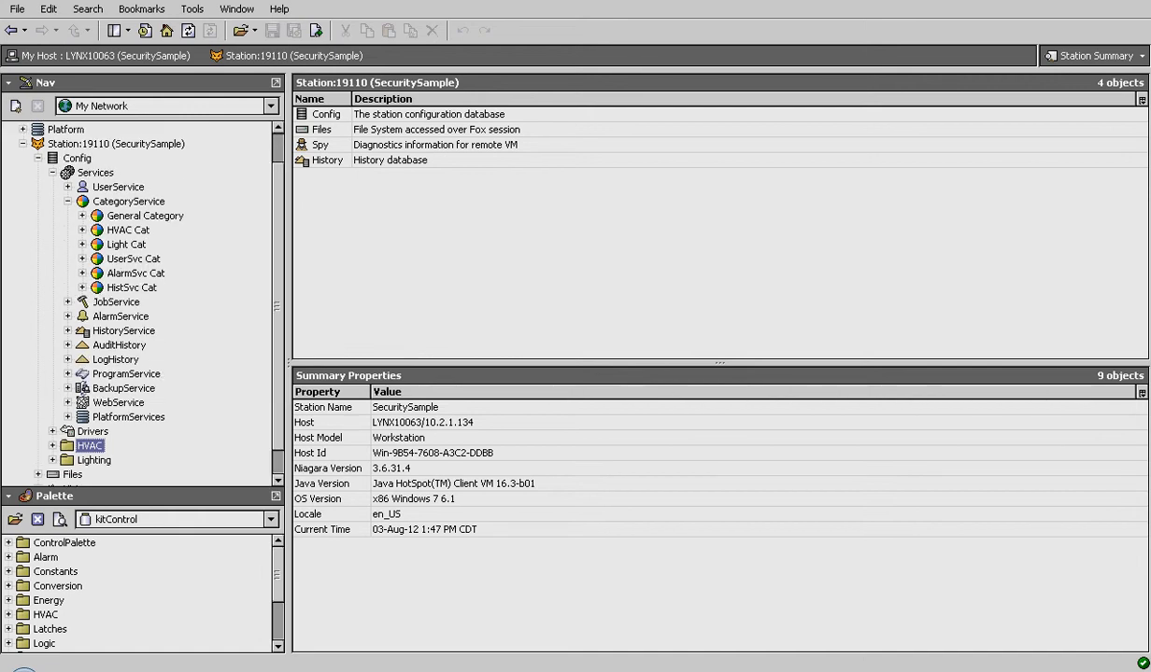
click(67, 201)
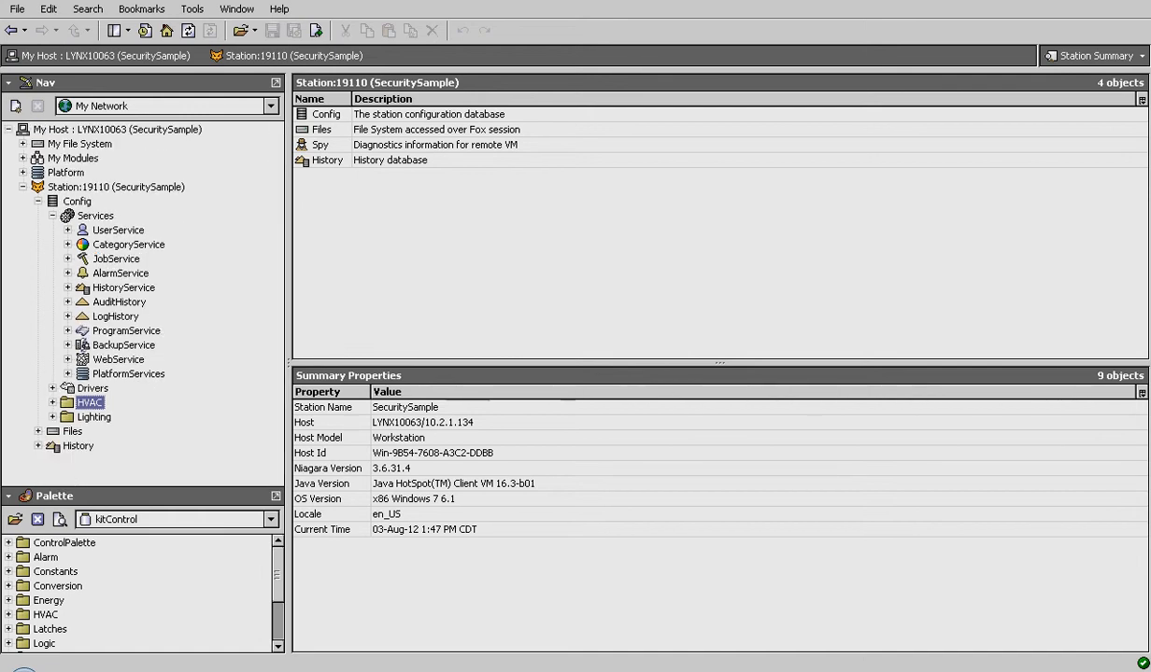
click(38, 432)
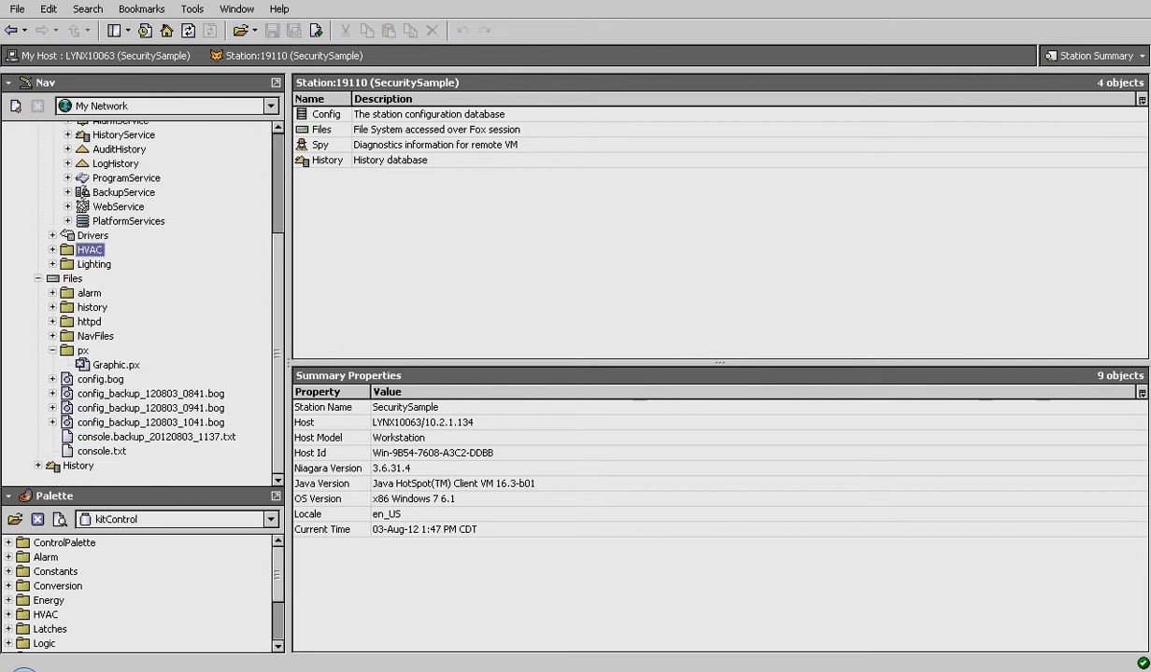
- View Graphic.px, collapse Files, and open CategoryService's Category Browser for Config, Files and History
double_click(116, 365)
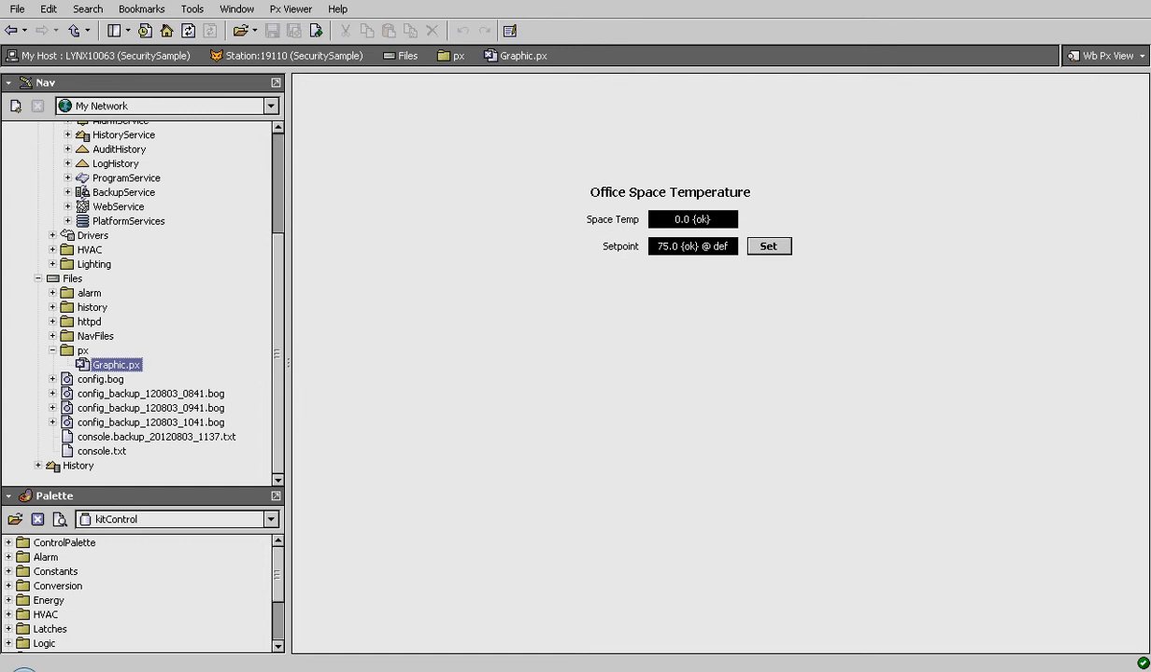
click(38, 278)
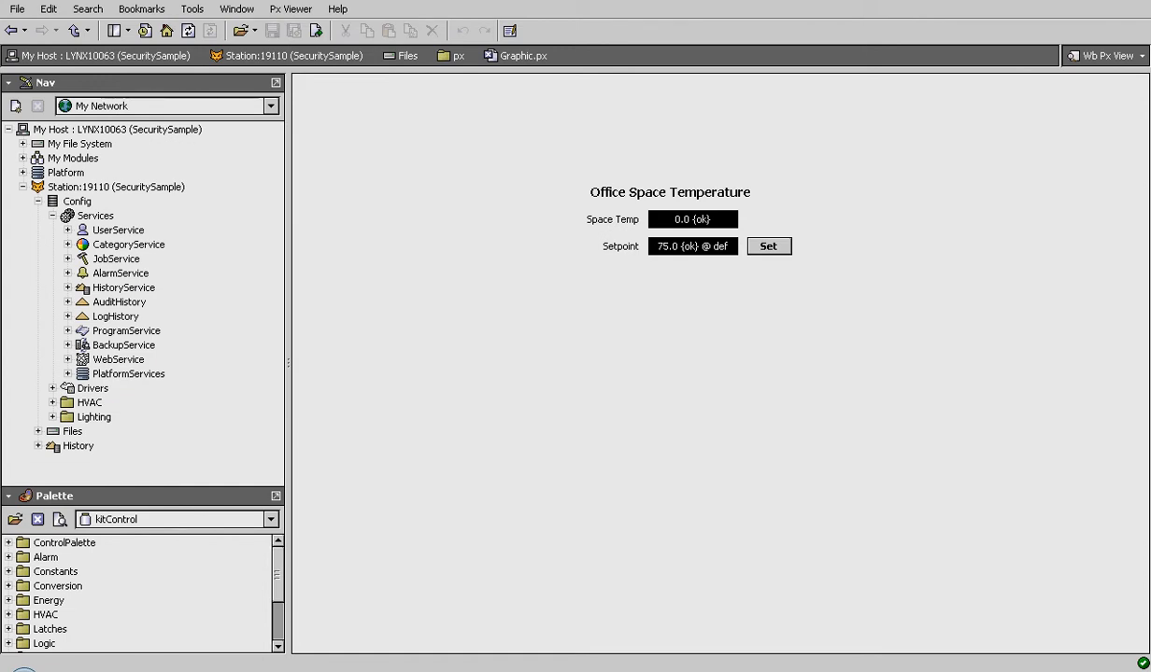
double_click(129, 244)
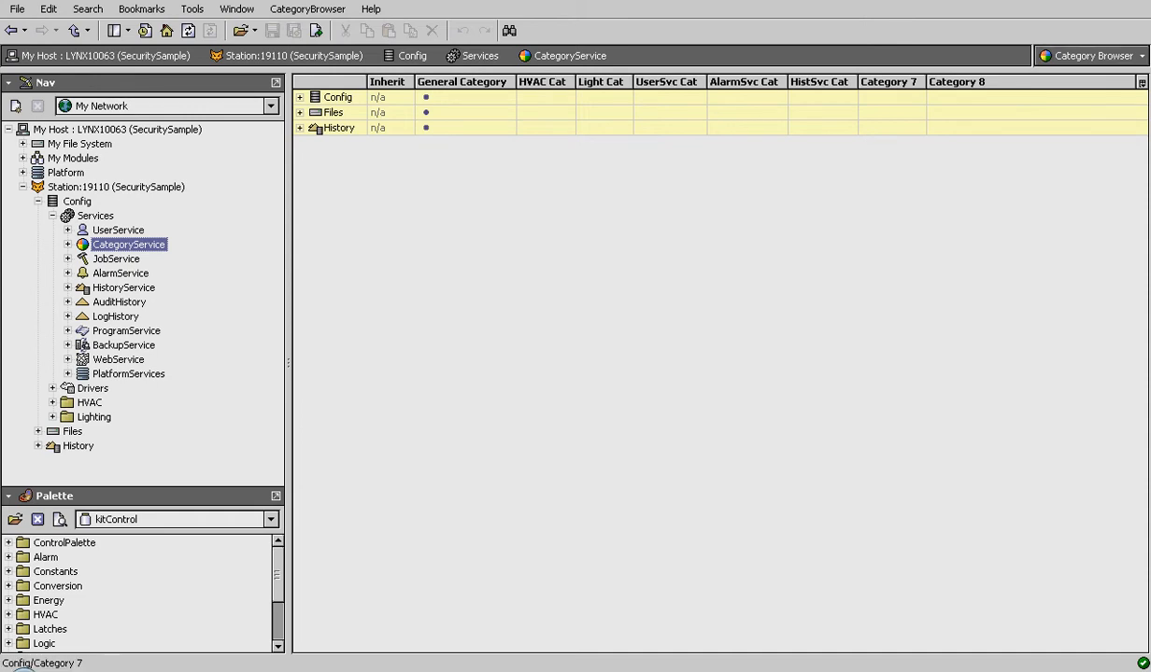
- Switch CategoryService to the Category Manager view listing its six categories
click(1093, 56)
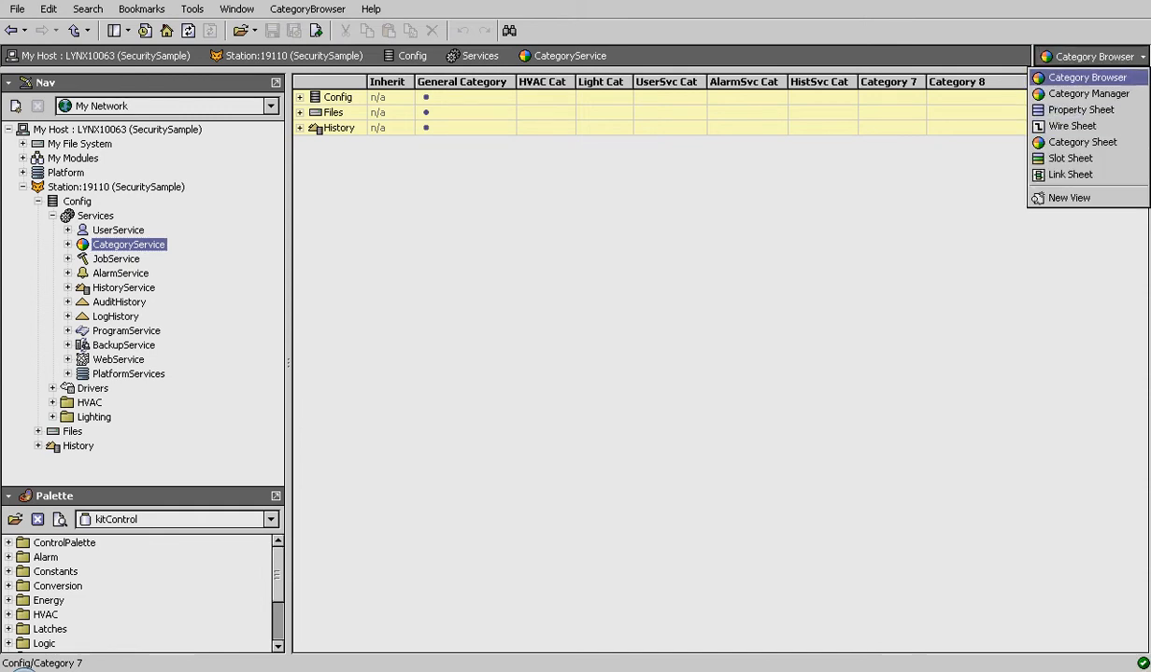
click(1088, 94)
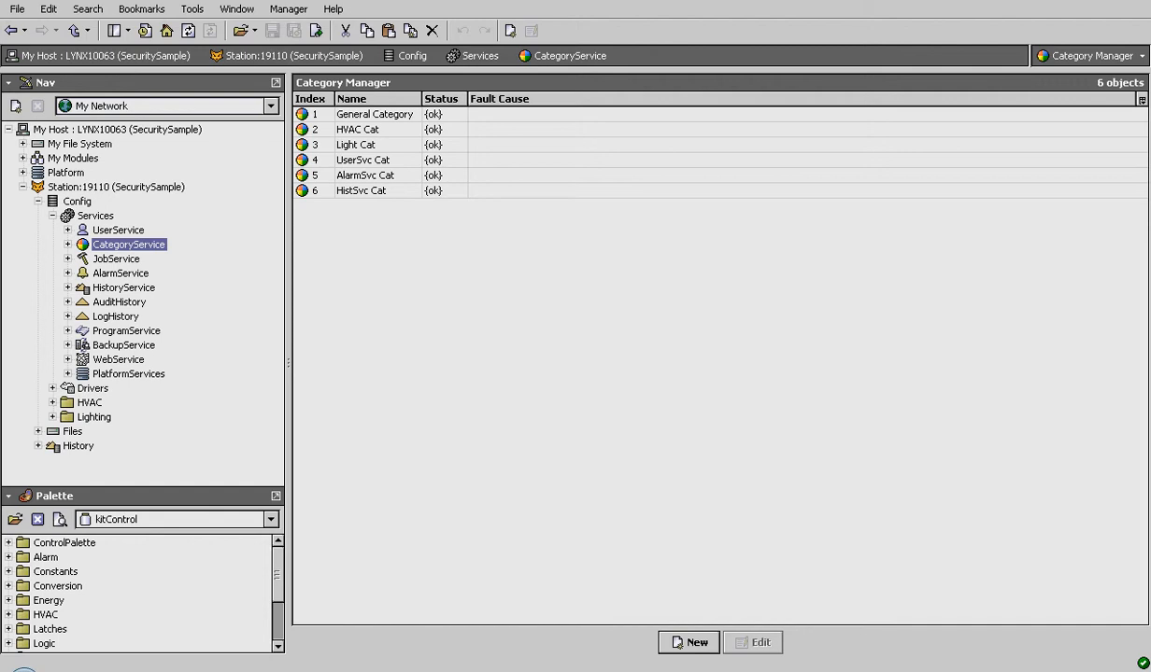
- Reopen CategoryService's Category Browser table from the Nav tree
double_click(128, 244)
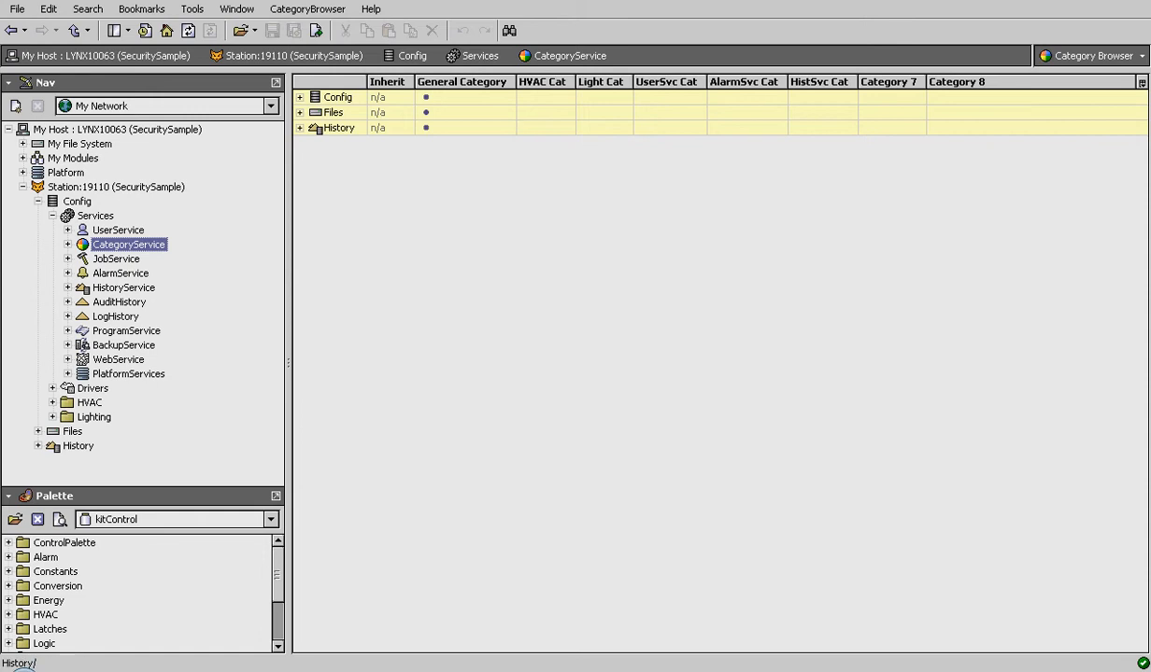
- Expand Config, assign the HVAC folder to HVAC Cat, and reveal its five inheriting points
click(300, 97)
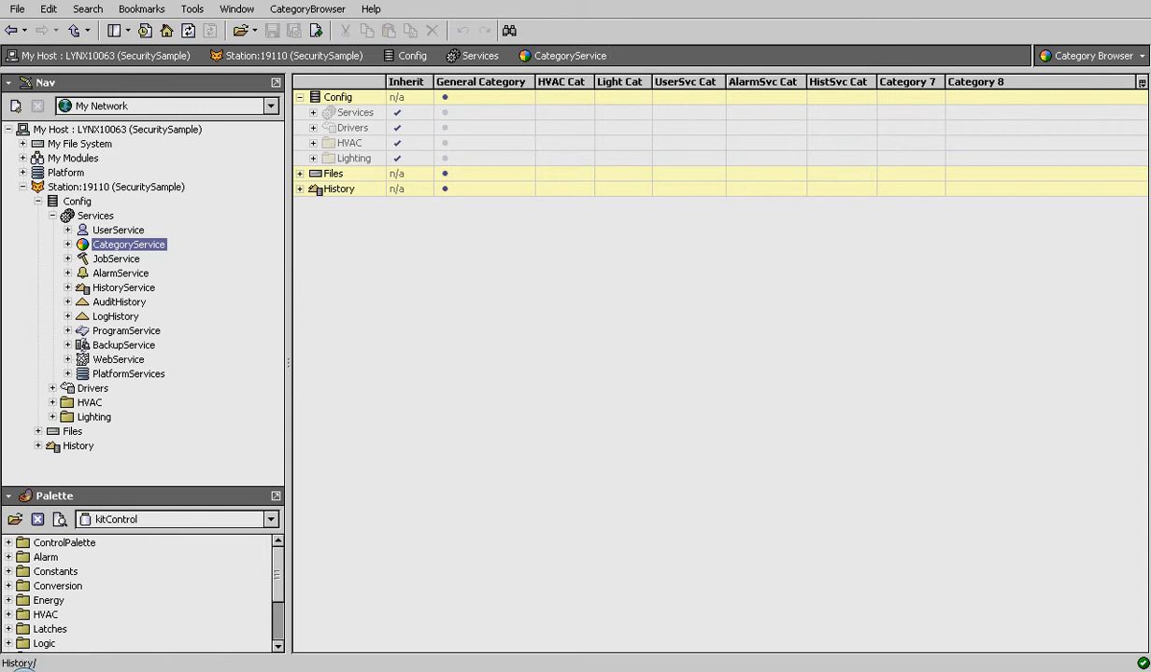
click(551, 143)
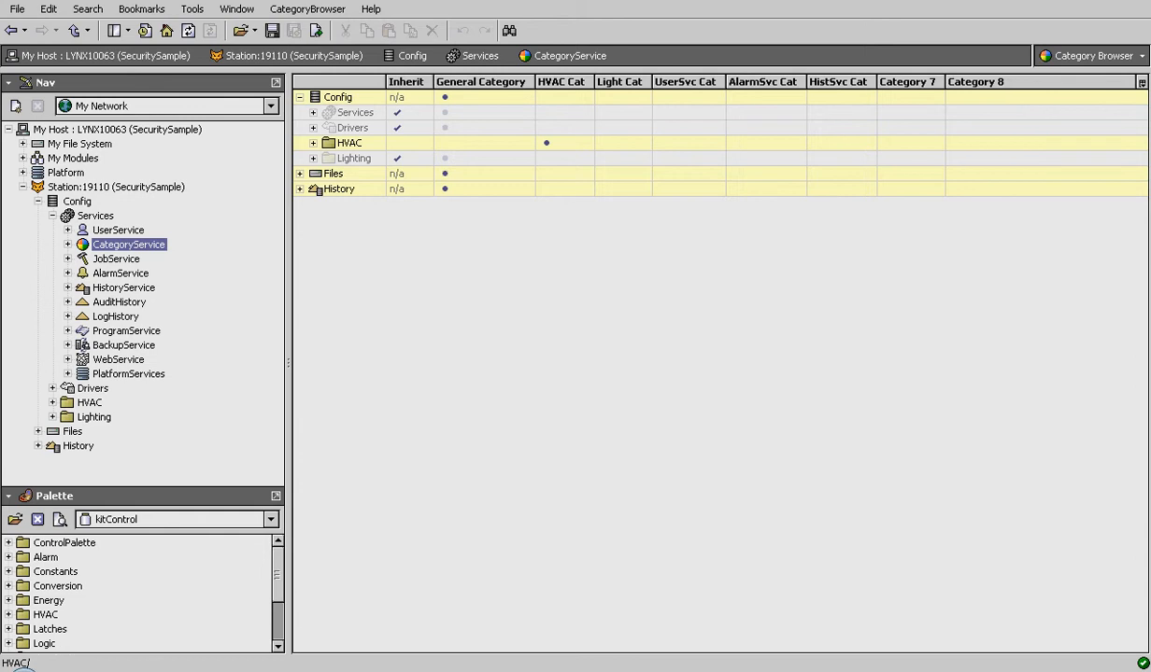
click(313, 143)
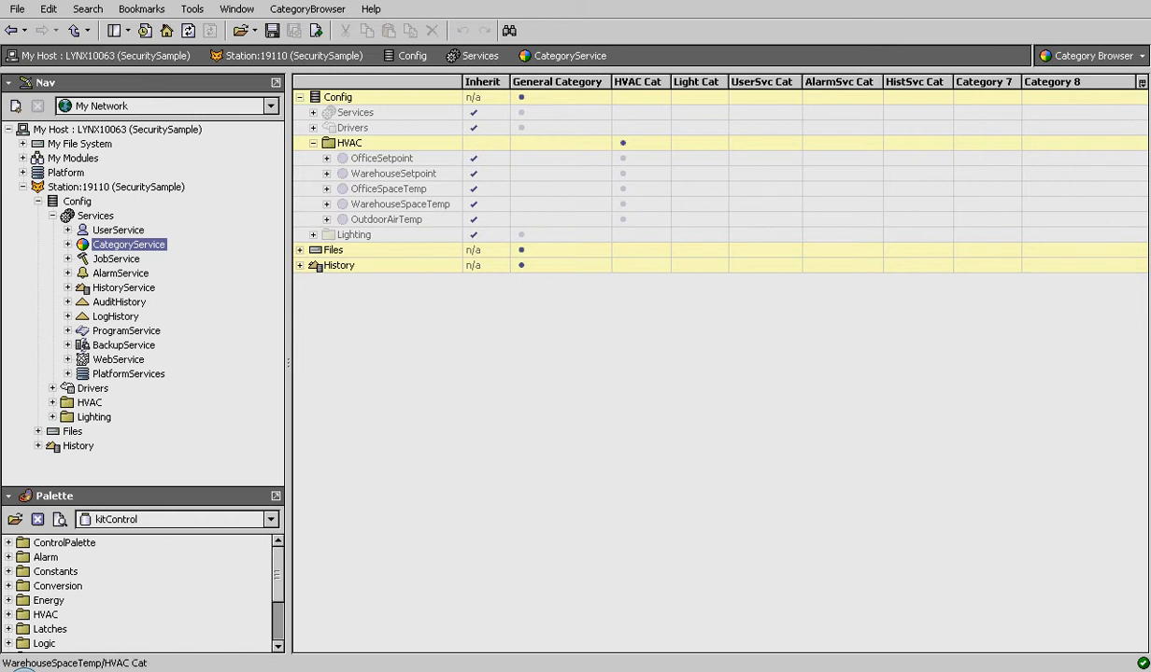
click(682, 204)
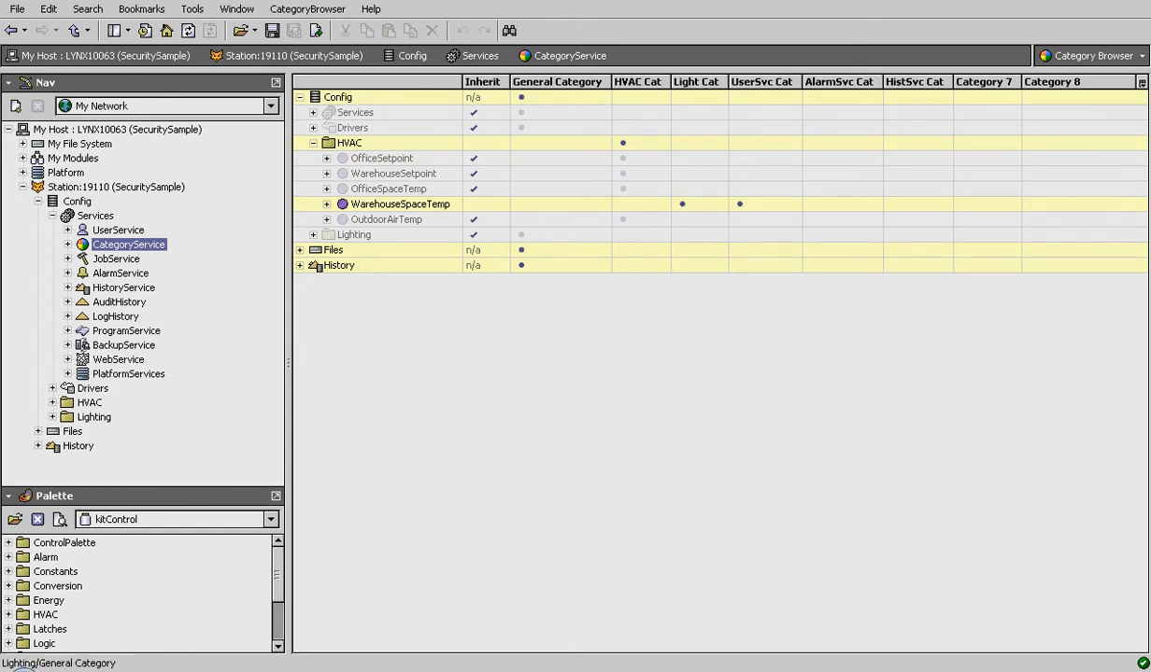
click(813, 205)
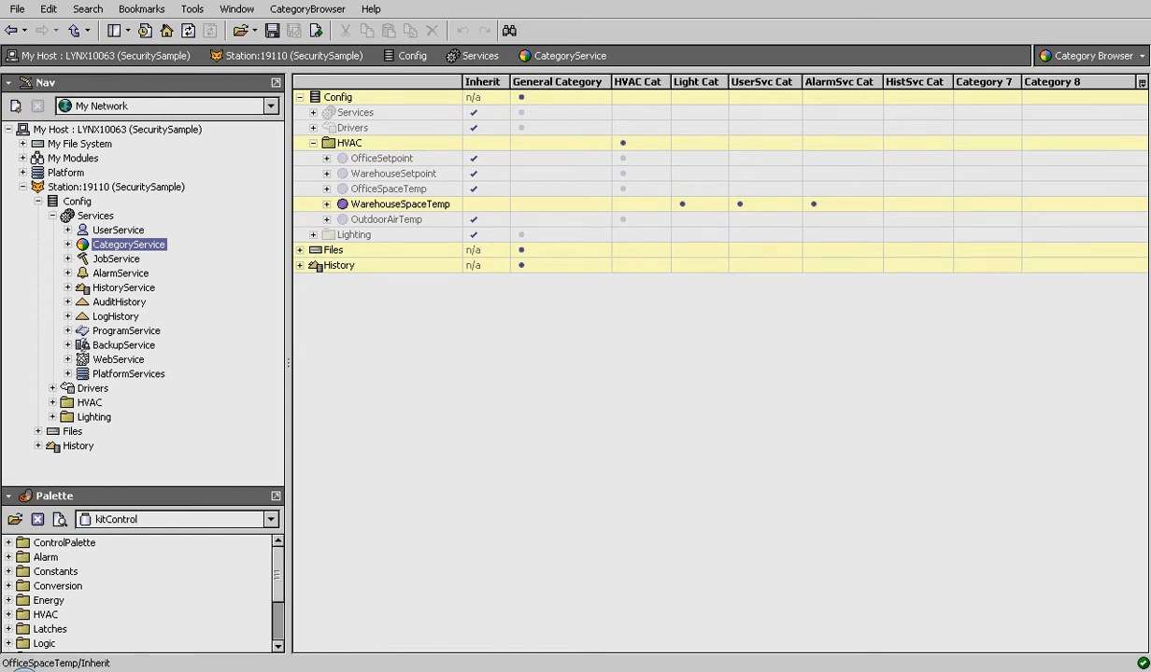
click(813, 203)
click(739, 204)
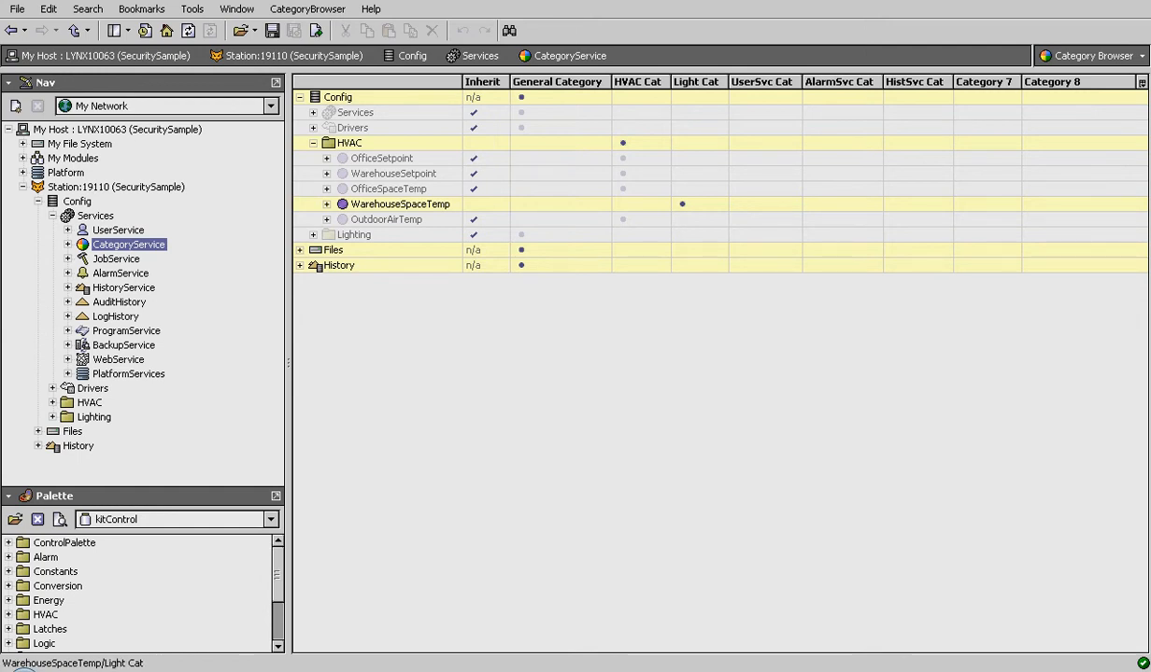
click(623, 204)
click(682, 203)
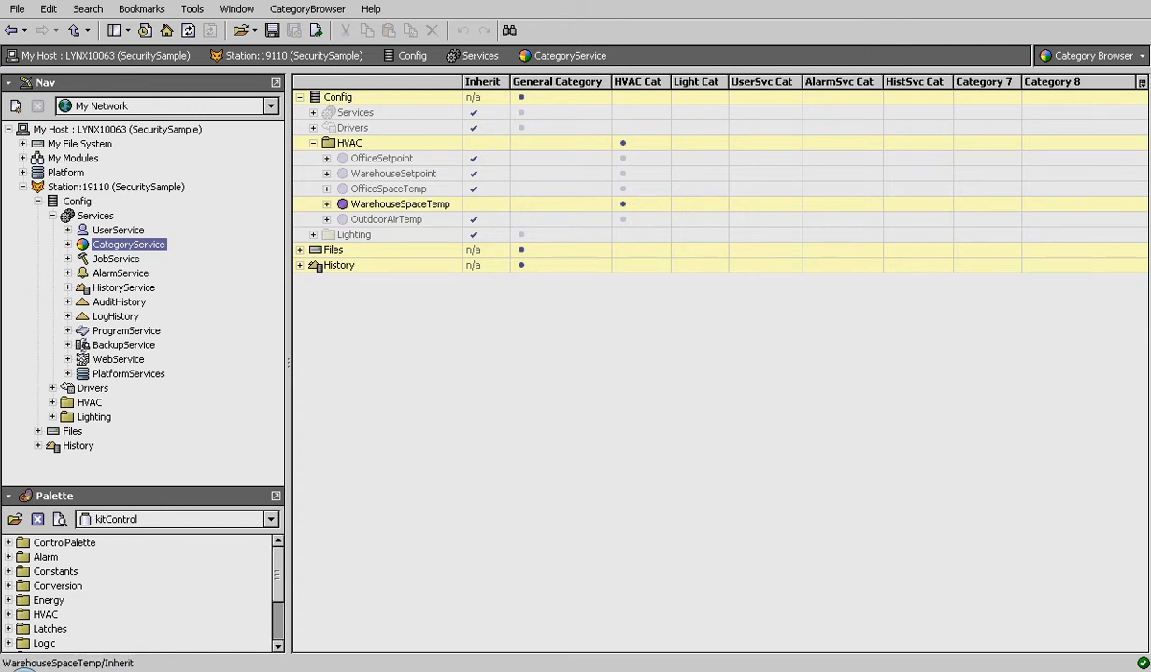
click(473, 204)
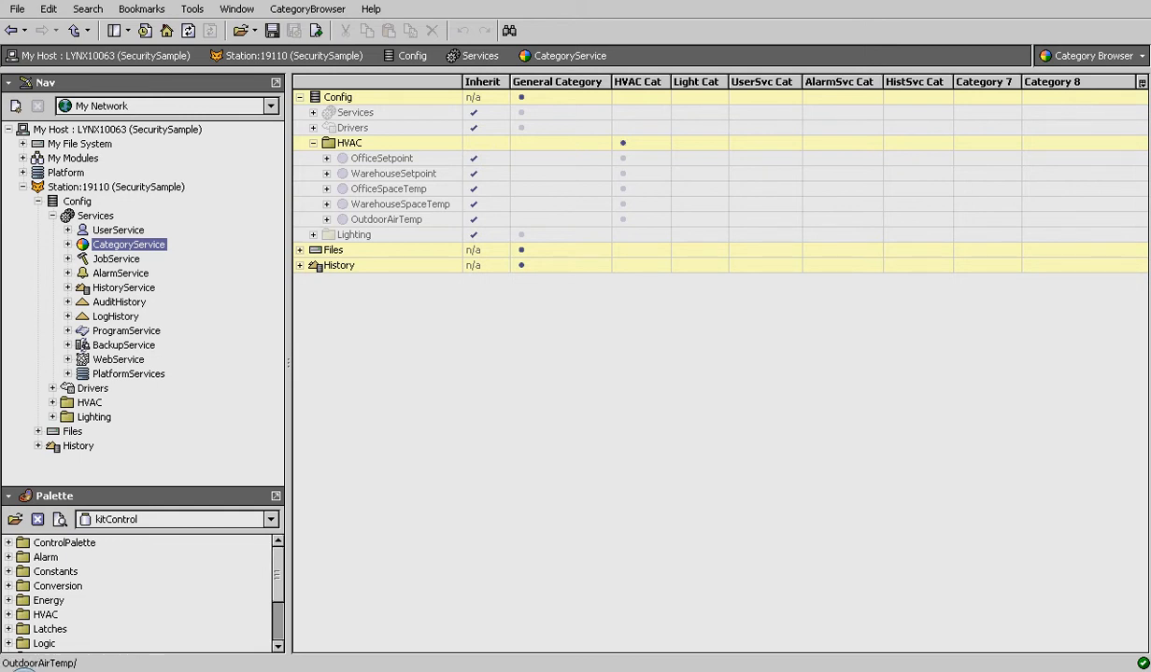
click(90, 402)
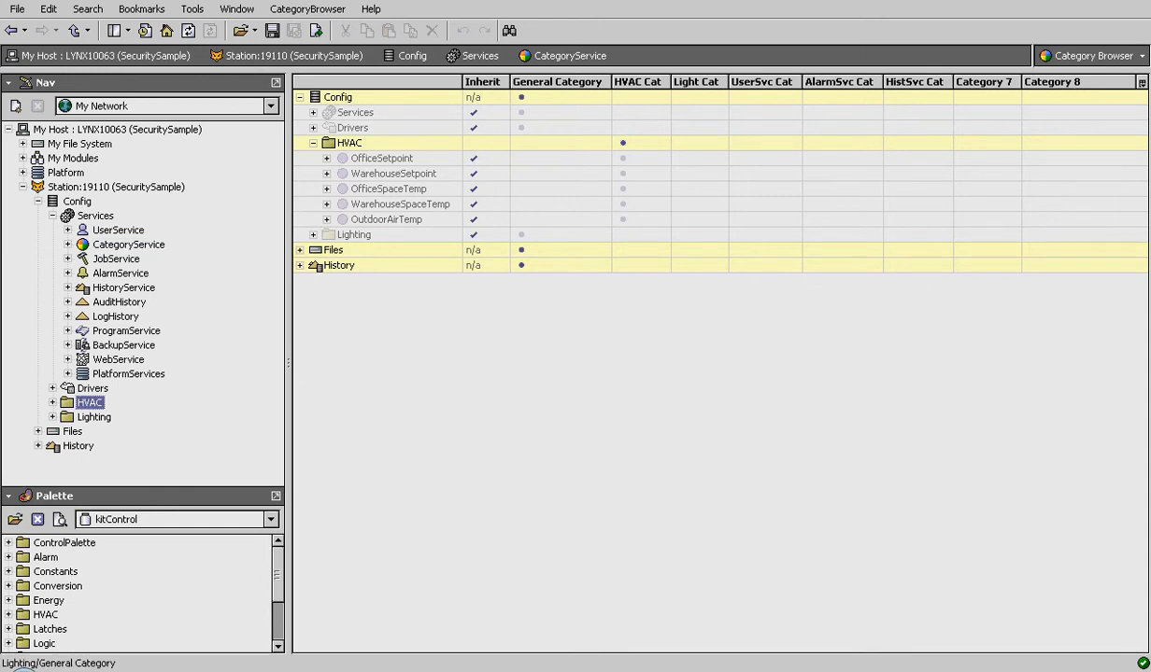
- Assign the Lighting folder to Light Cat and expand it to show its four lights
click(683, 234)
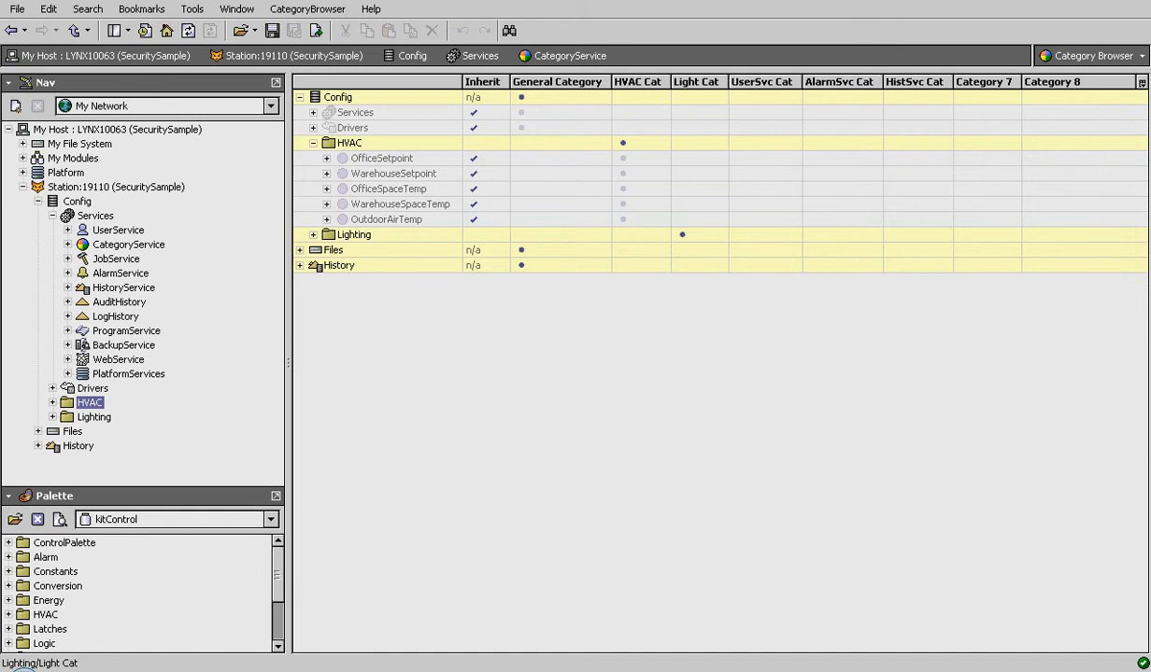
click(314, 235)
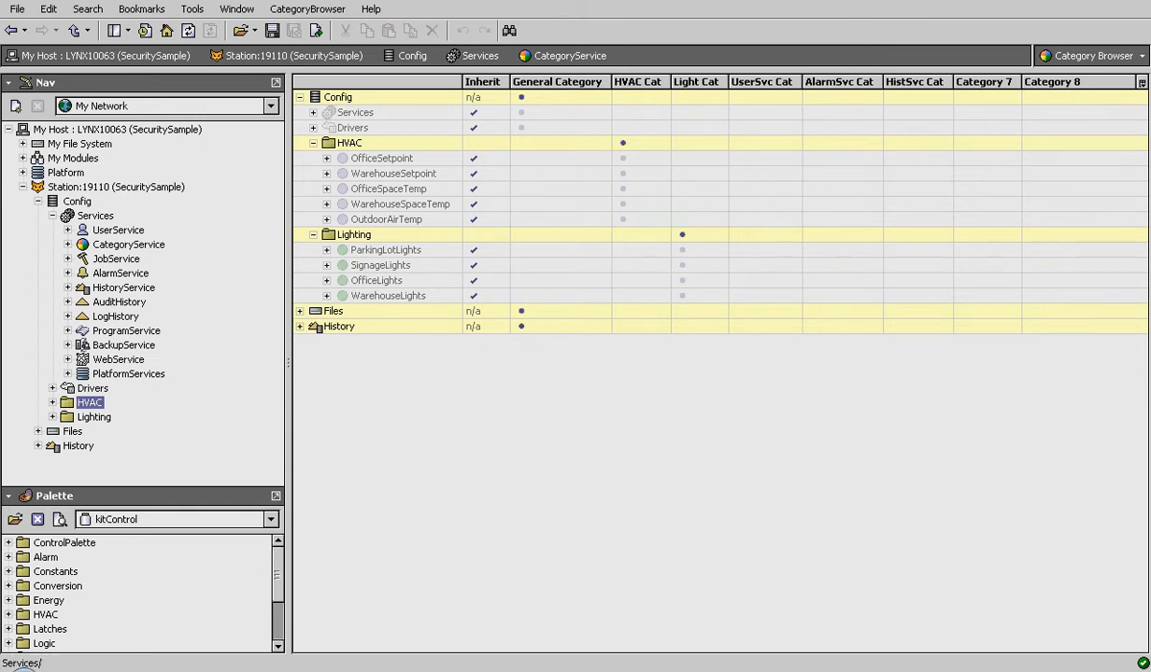
click(313, 113)
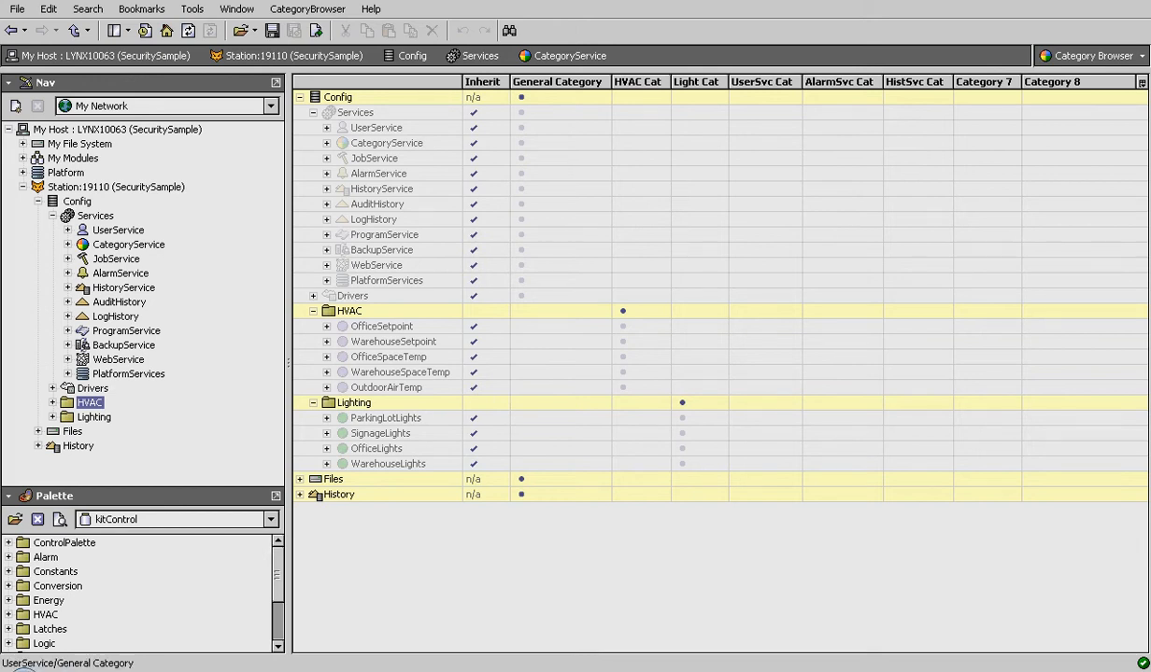
- Assign UserService to UserSvc Cat, AlarmService to AlarmSvc Cat, and HistoryService to HistSvc Cat
click(739, 127)
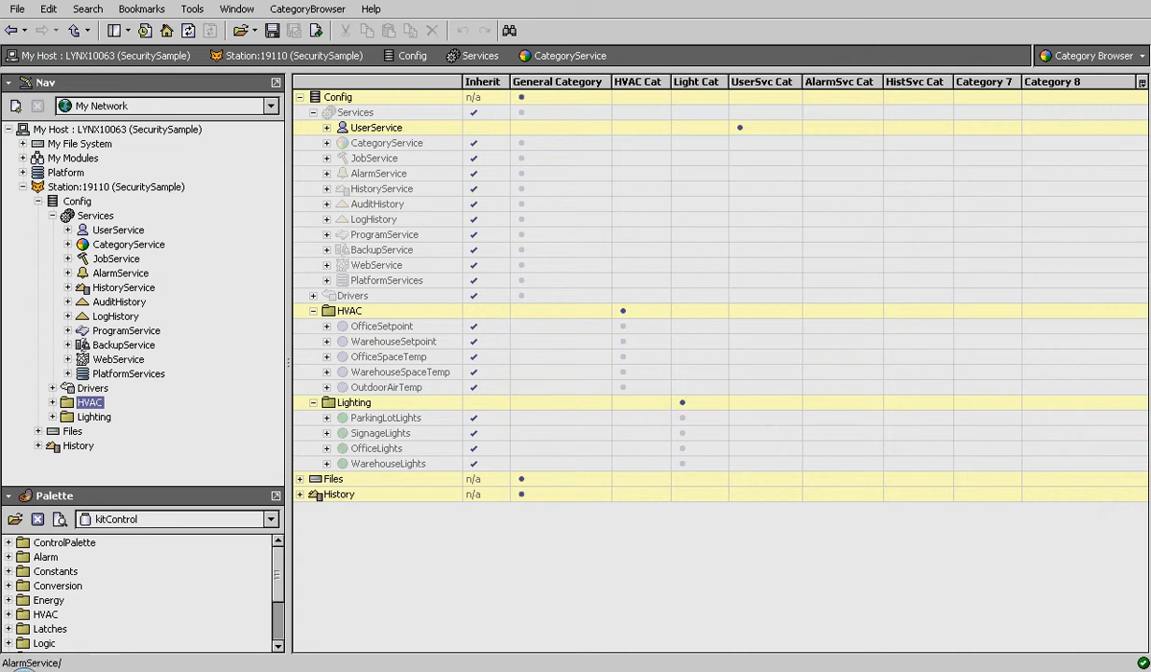
click(814, 174)
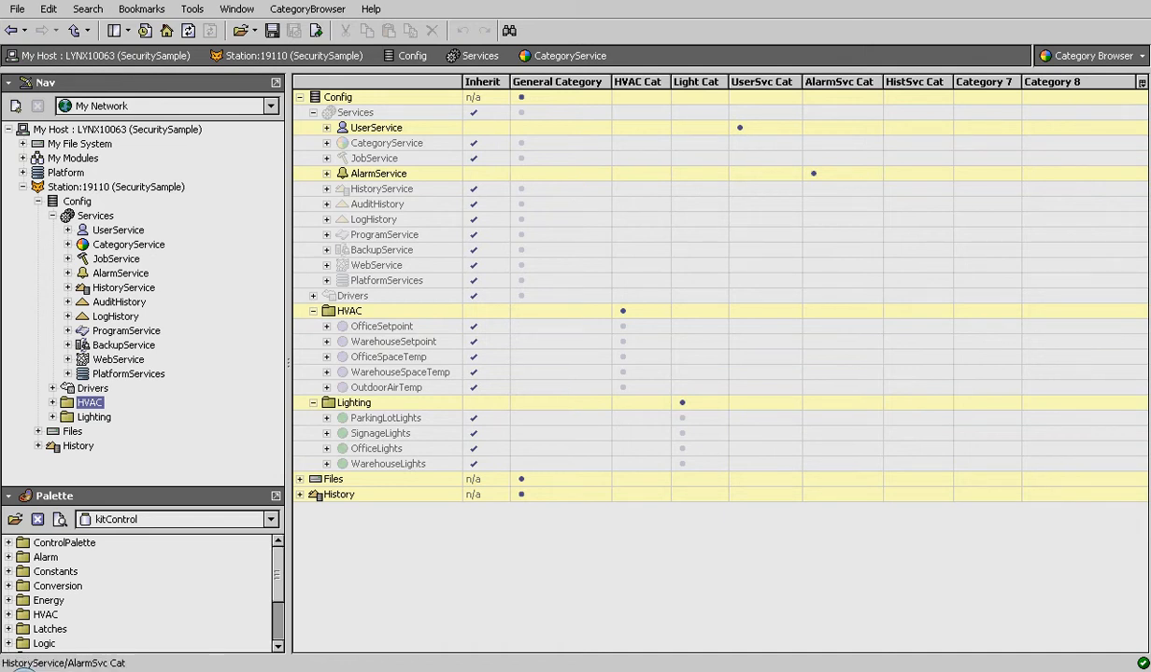
click(894, 189)
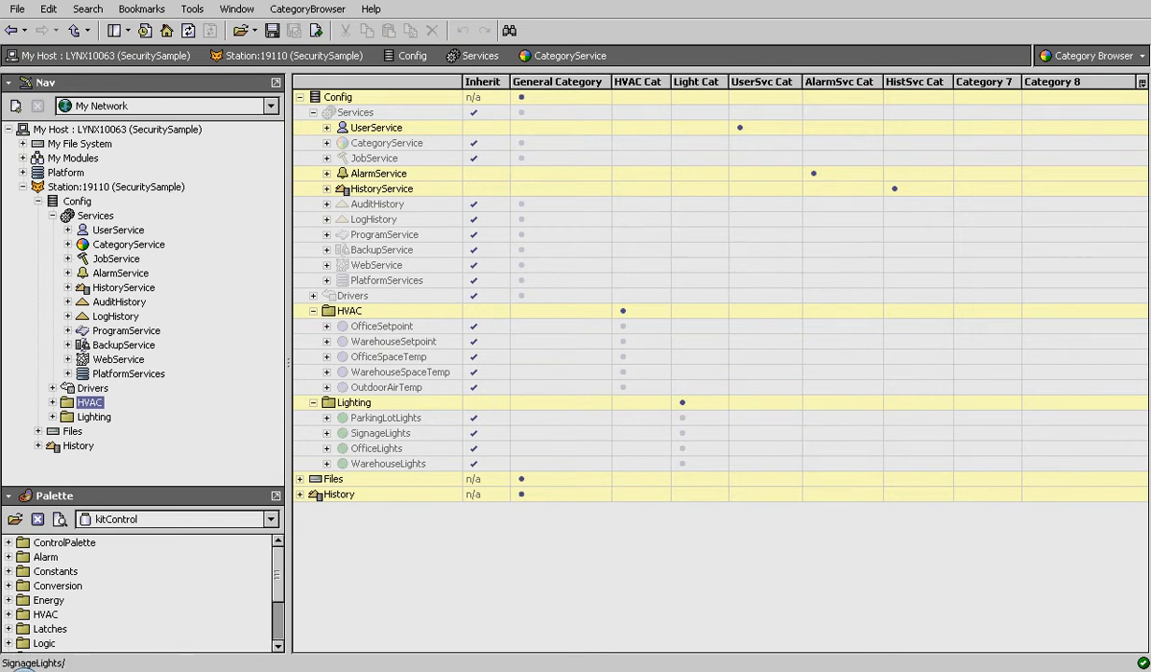
click(300, 479)
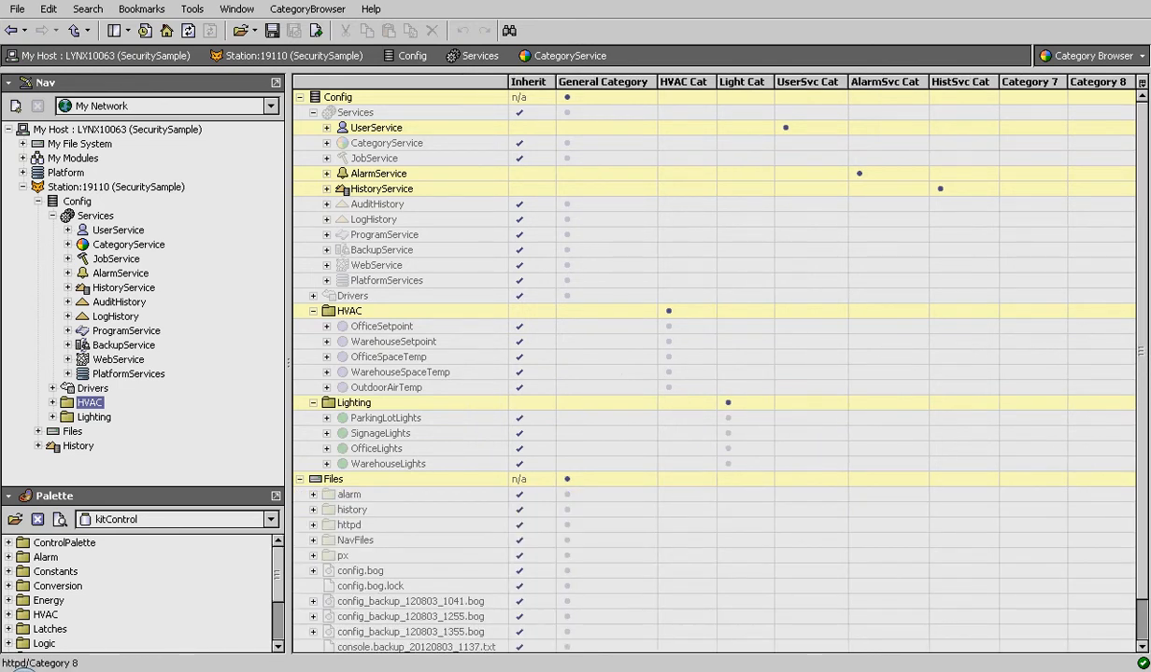
- Put Graphic.px in HVAC Cat, save the station, and open UserService's User Manager
scroll(714, 369, down, 1)
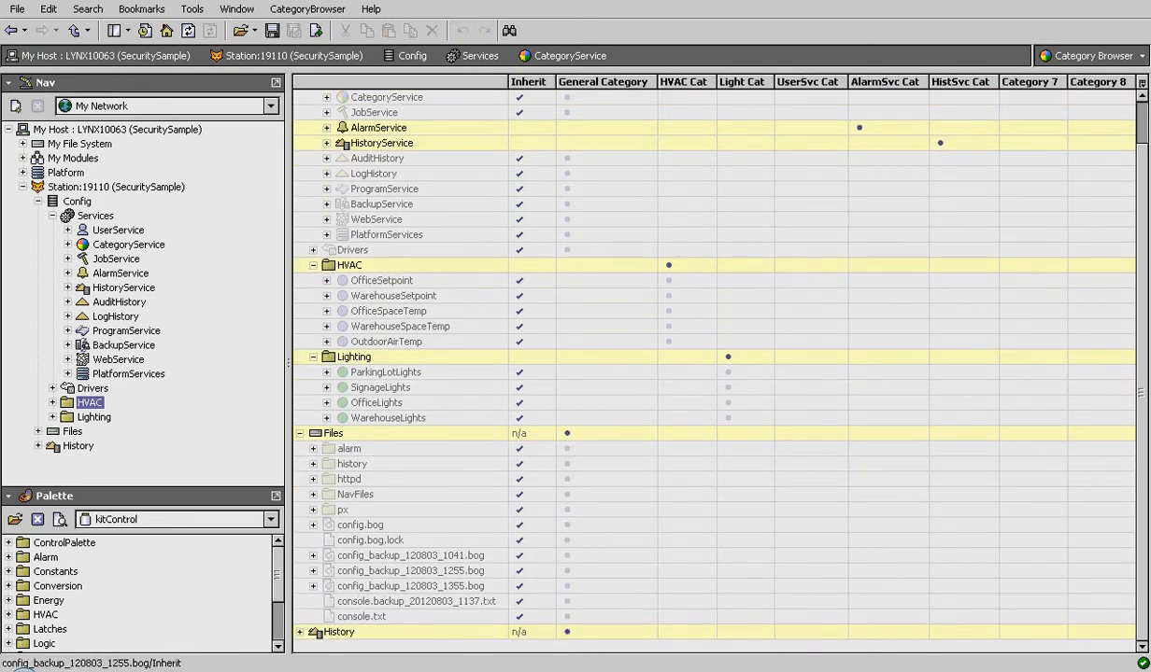
click(312, 509)
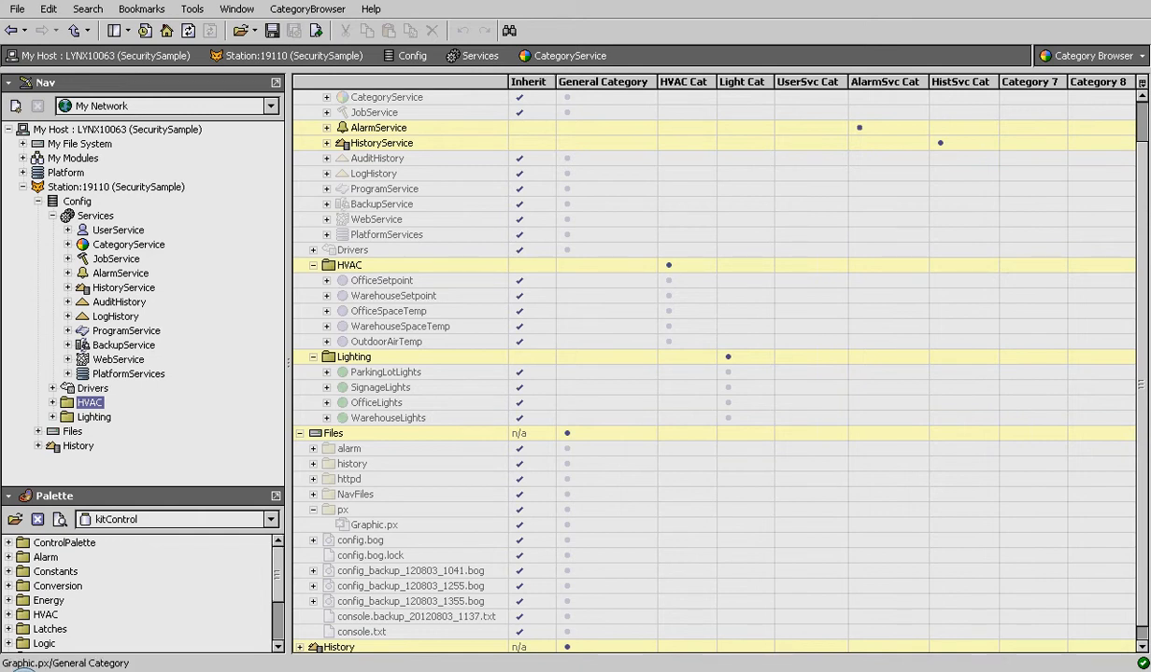
click(669, 525)
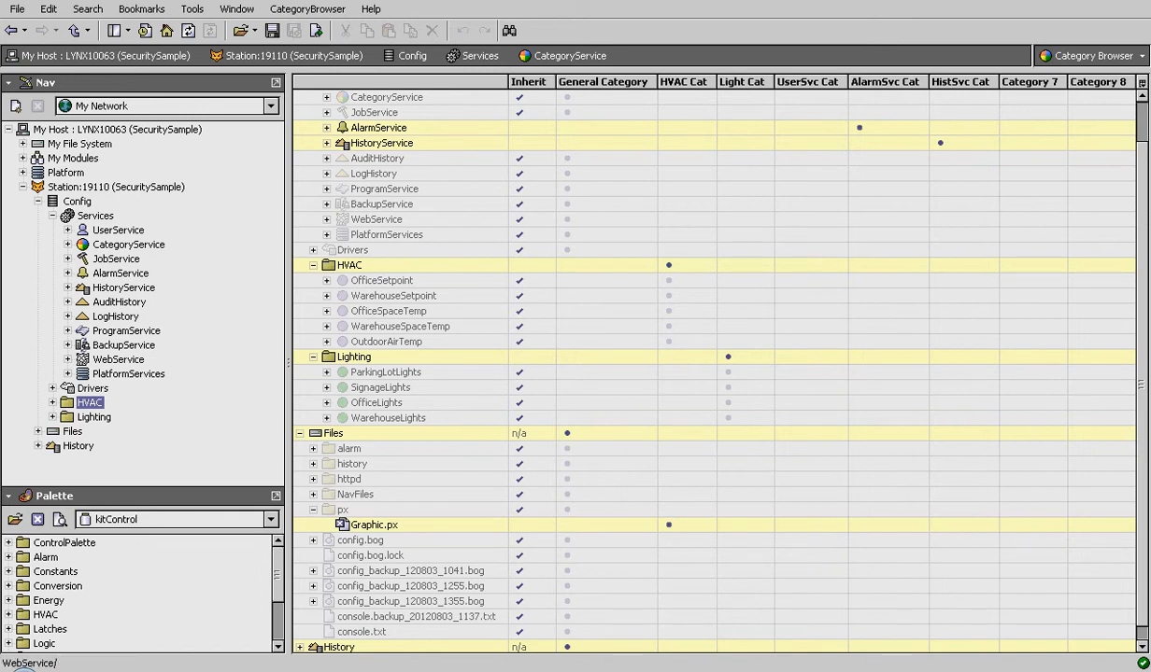
key(ctrl+s)
double_click(117, 231)
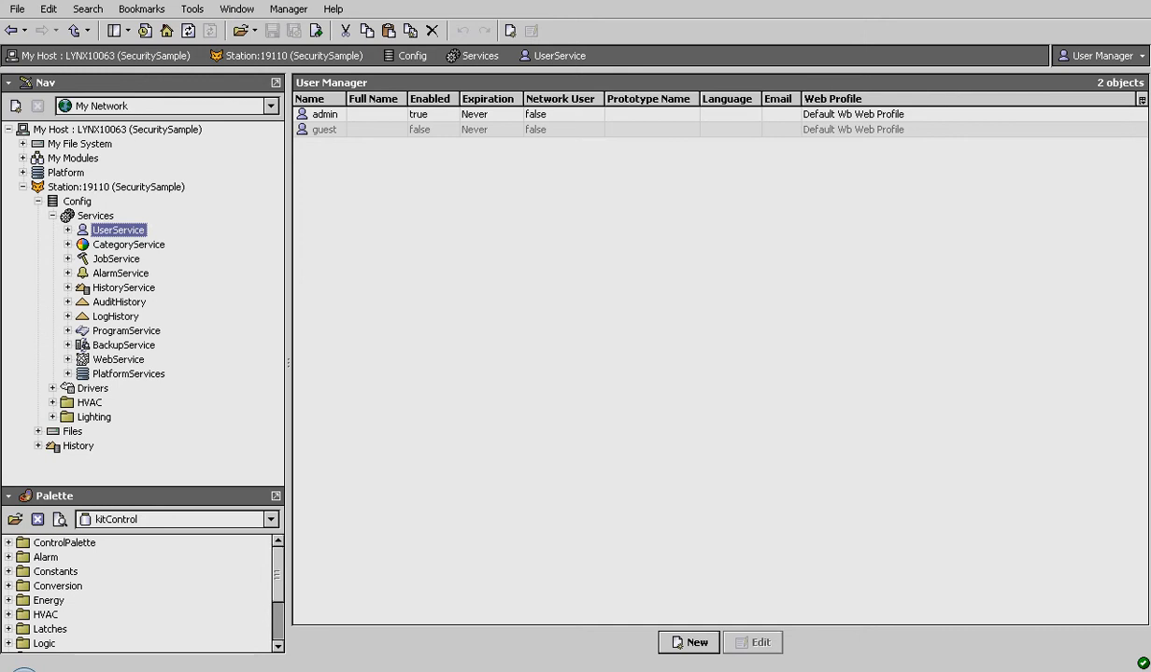
- Add 2 new users in the User Manager
click(688, 642)
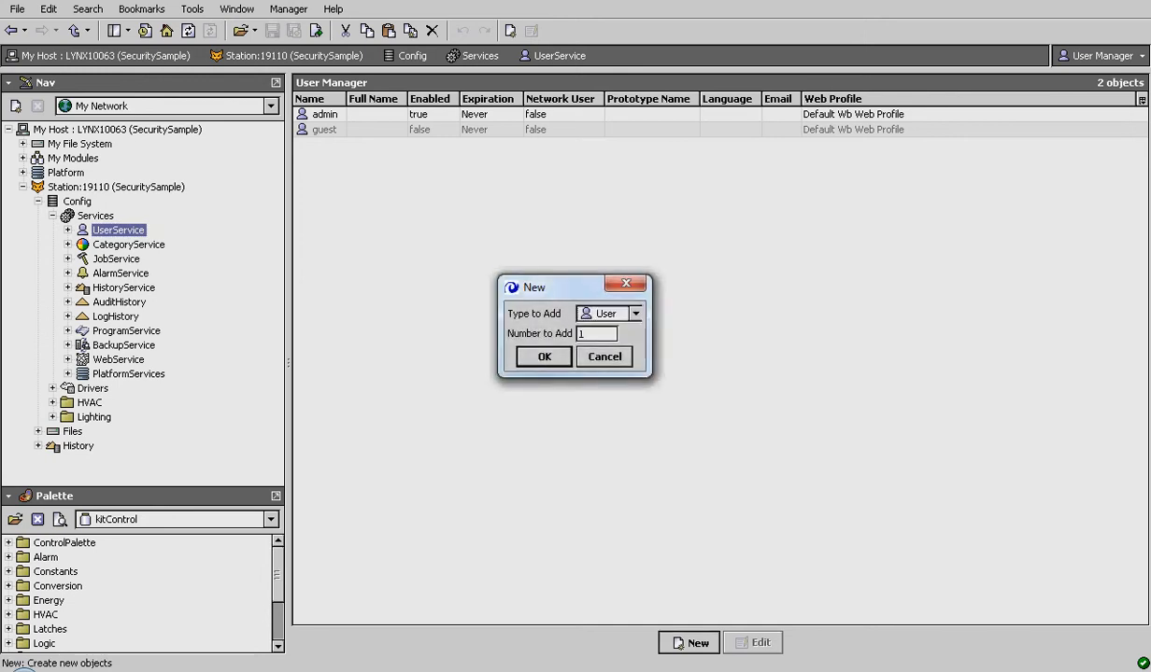
text(2)
key(Return)
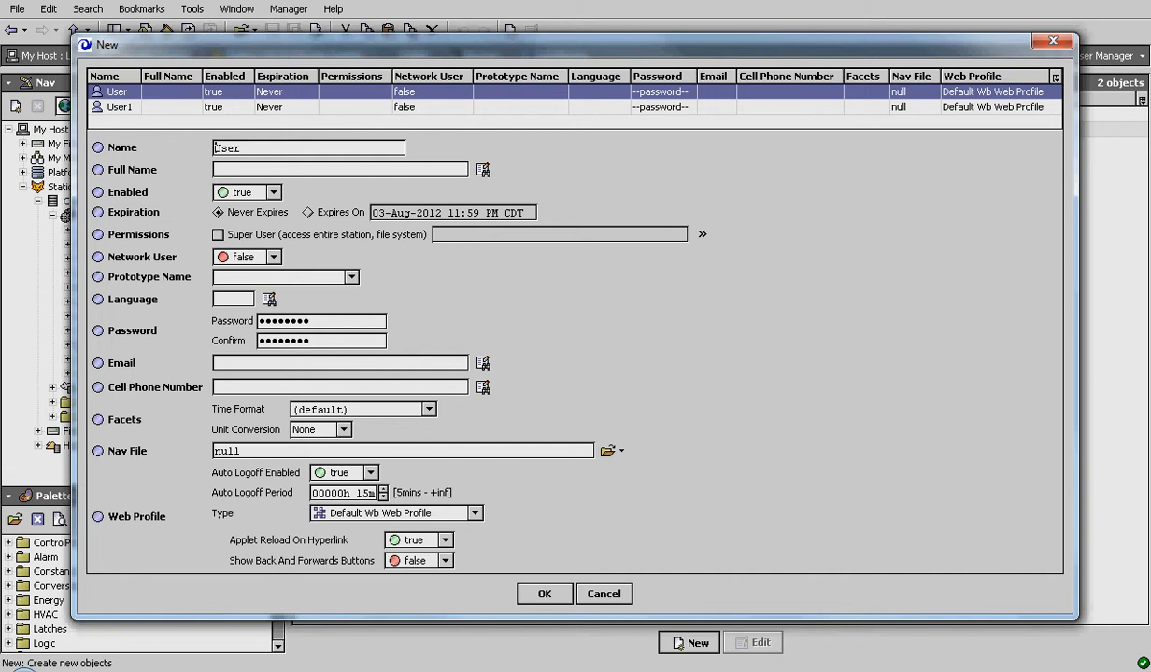
- Name the first user BasicUser and enter and confirm its new password
text(Basic)
drag(311, 322, 259, 321)
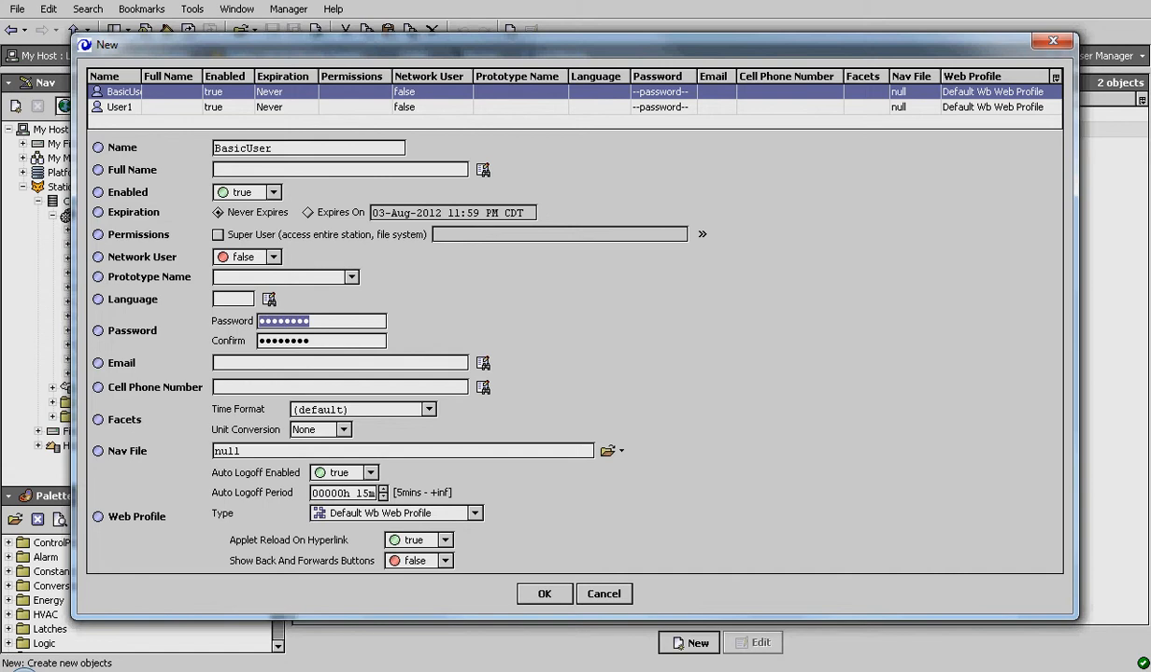
text(1234)
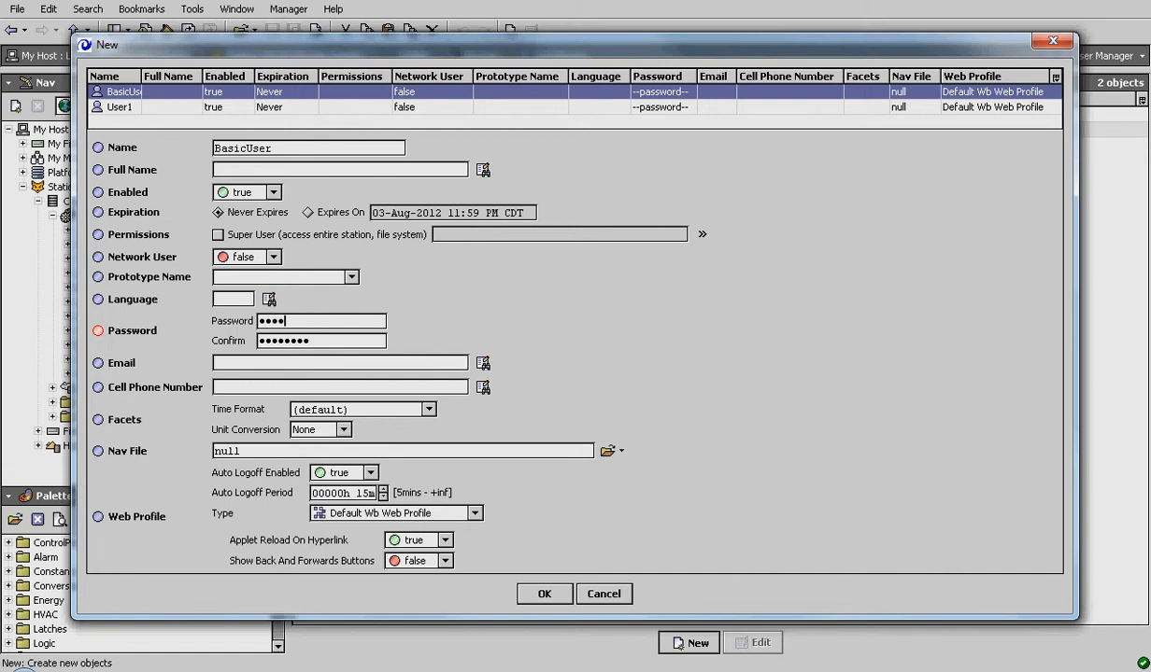
key(Tab)
text(1234)
- Set BasicUser's Nav File to NavFiles/NavFileUser.nav
click(607, 452)
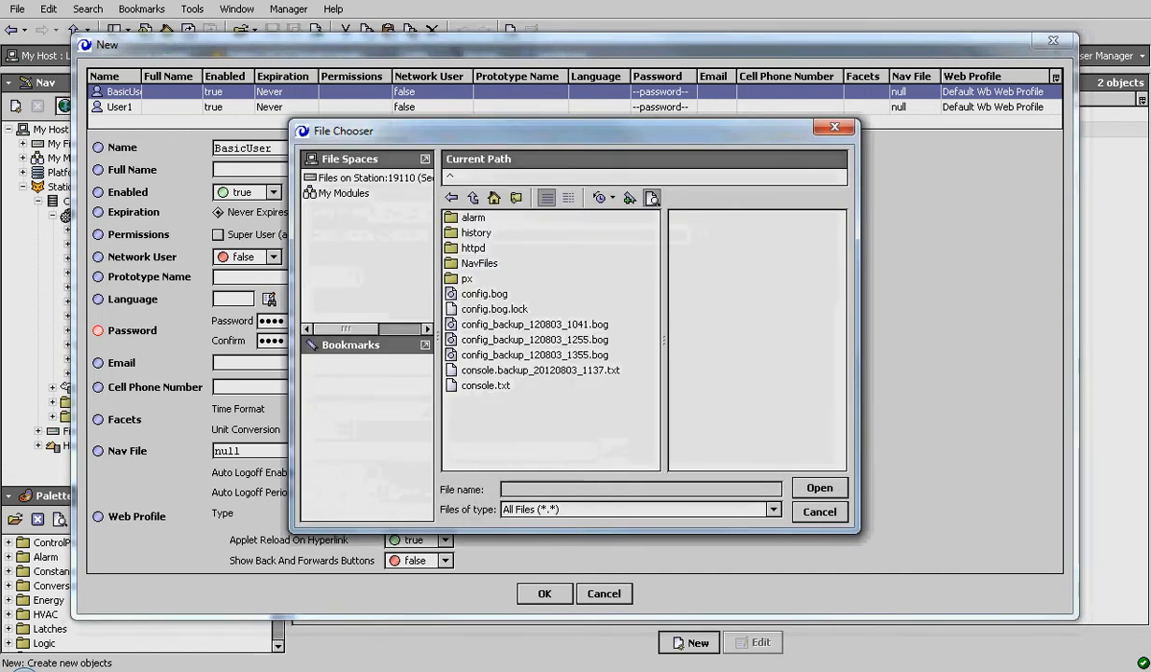
double_click(479, 263)
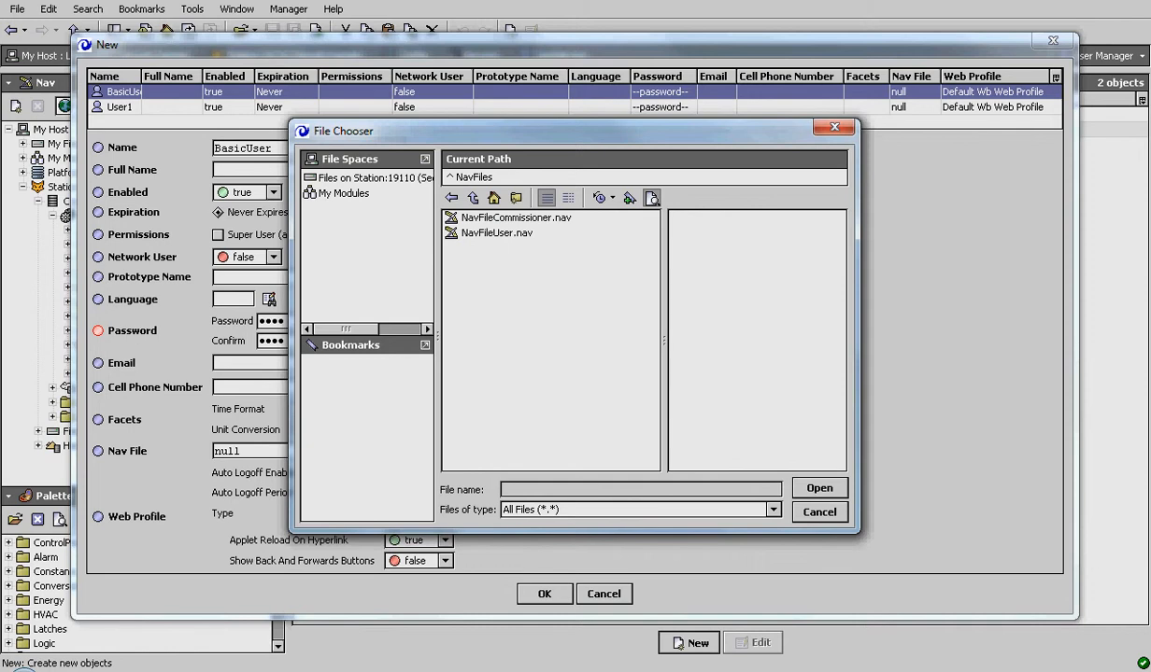
double_click(497, 233)
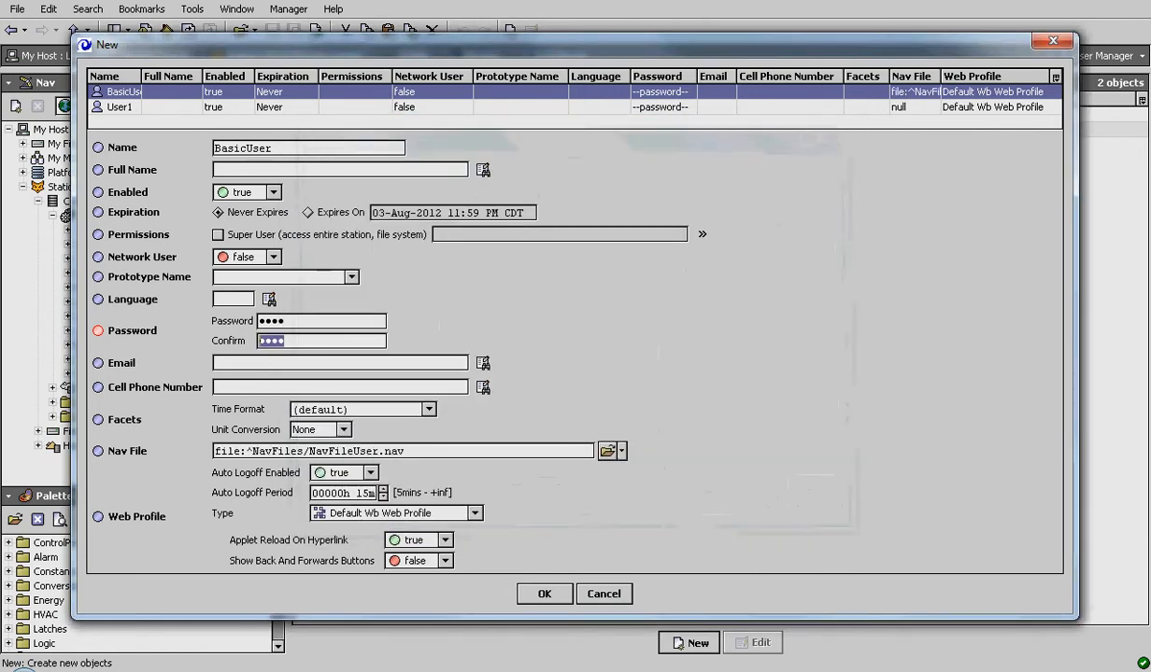
drag(228, 149, 273, 149)
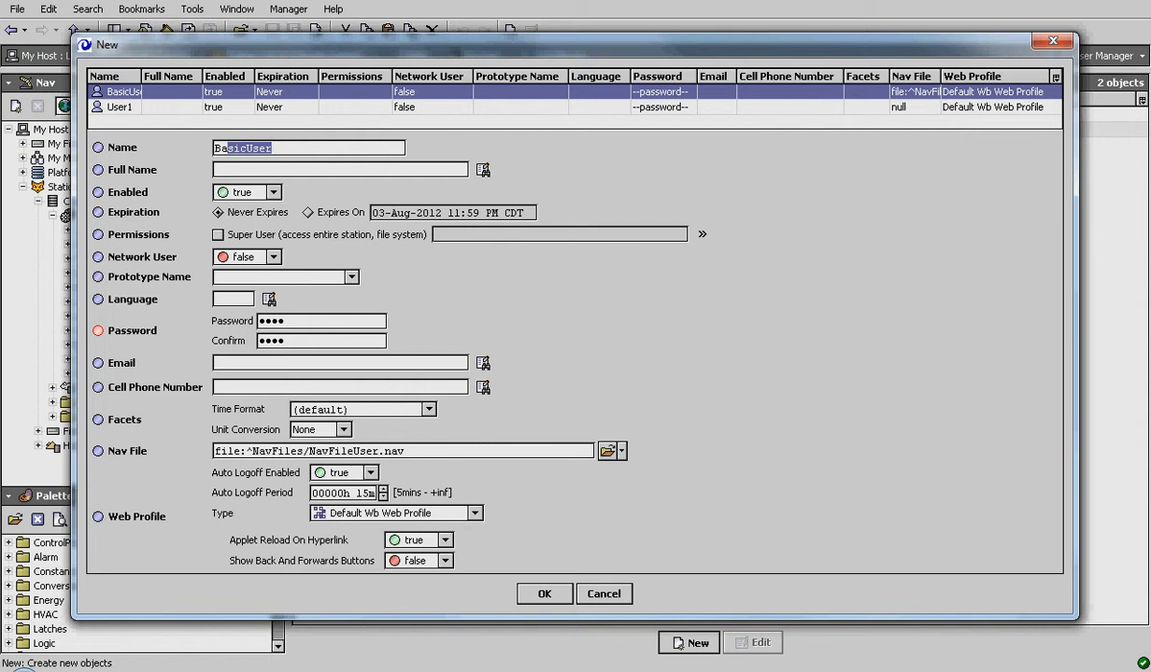
- Set BasicUser's web profile to Basic Wb Web Profile and open its category permissions
click(475, 514)
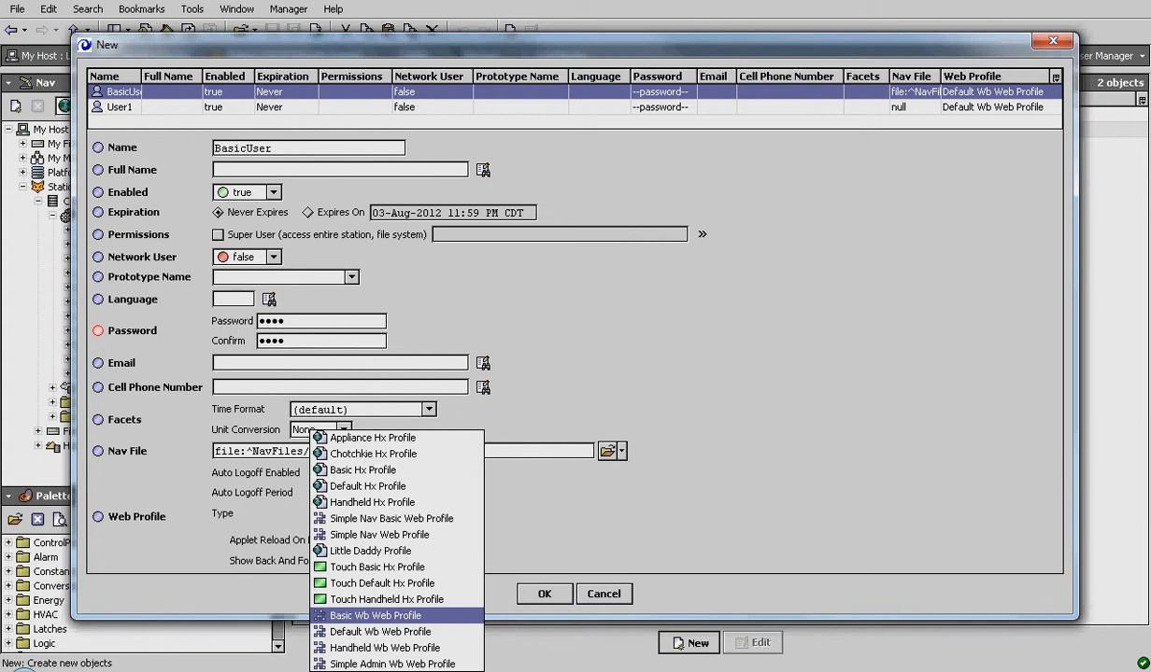
click(376, 616)
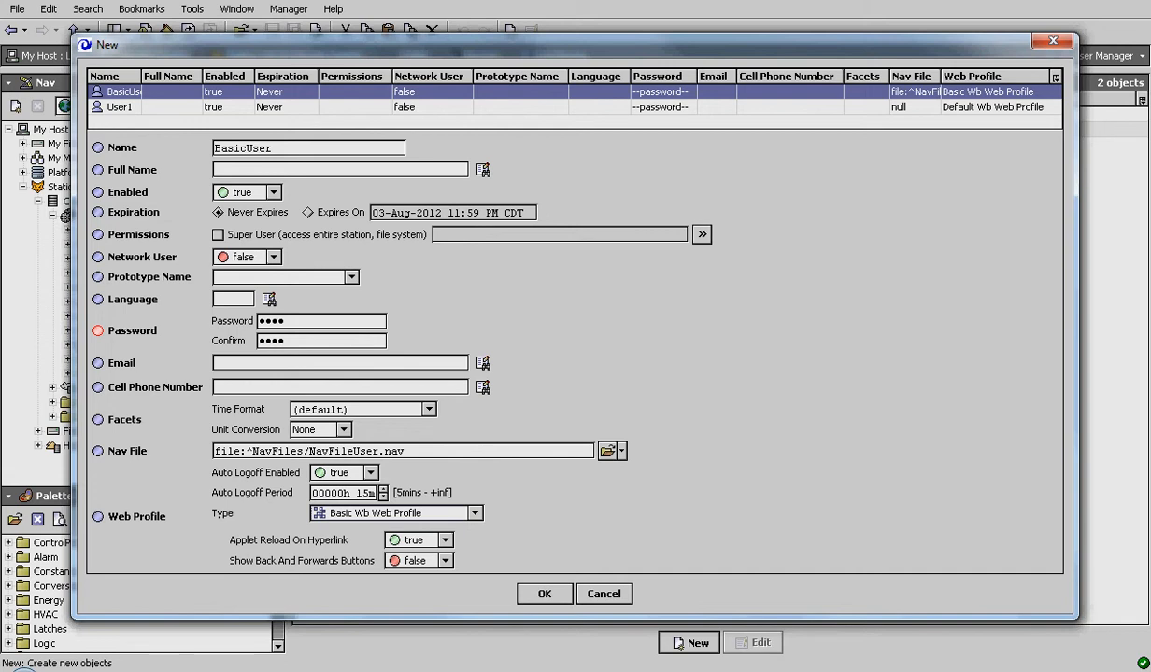
click(702, 234)
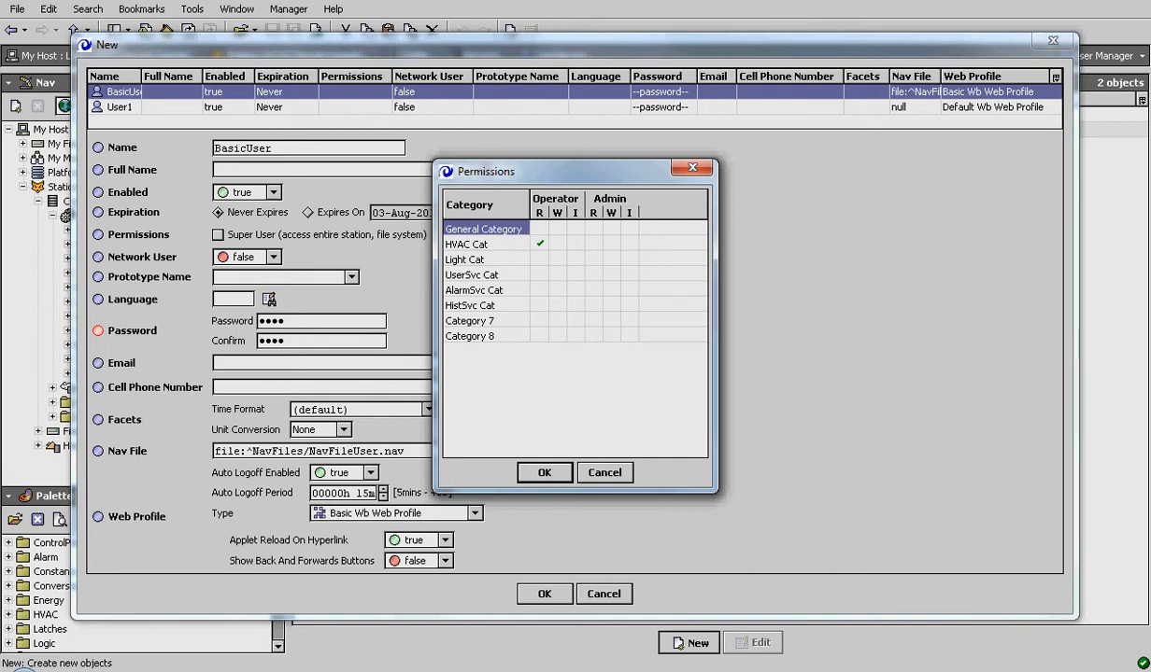
- Grant BasicUser operator read on Light, AlarmSvc and HistSvc and operator invoke on UserSvc, then verify
click(539, 259)
click(540, 290)
click(540, 291)
click(575, 274)
click(594, 275)
click(594, 275)
click(545, 472)
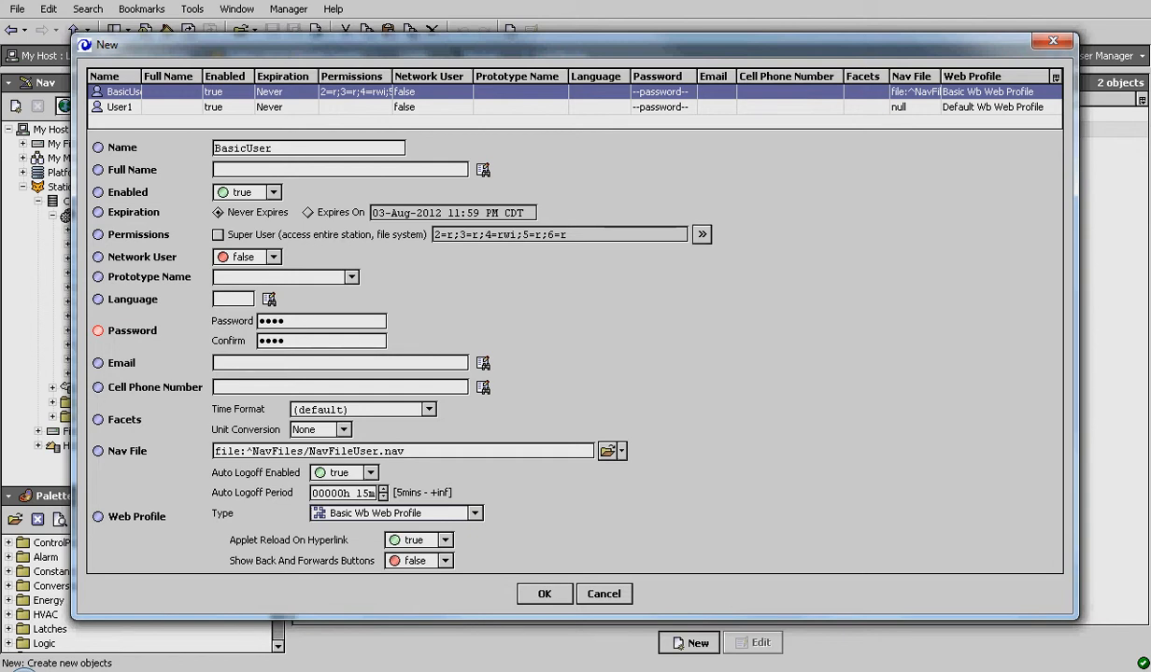
click(702, 235)
click(544, 472)
- Rename the second user from User1 to Commissioner and set and confirm a new password
click(120, 107)
drag(248, 149, 216, 148)
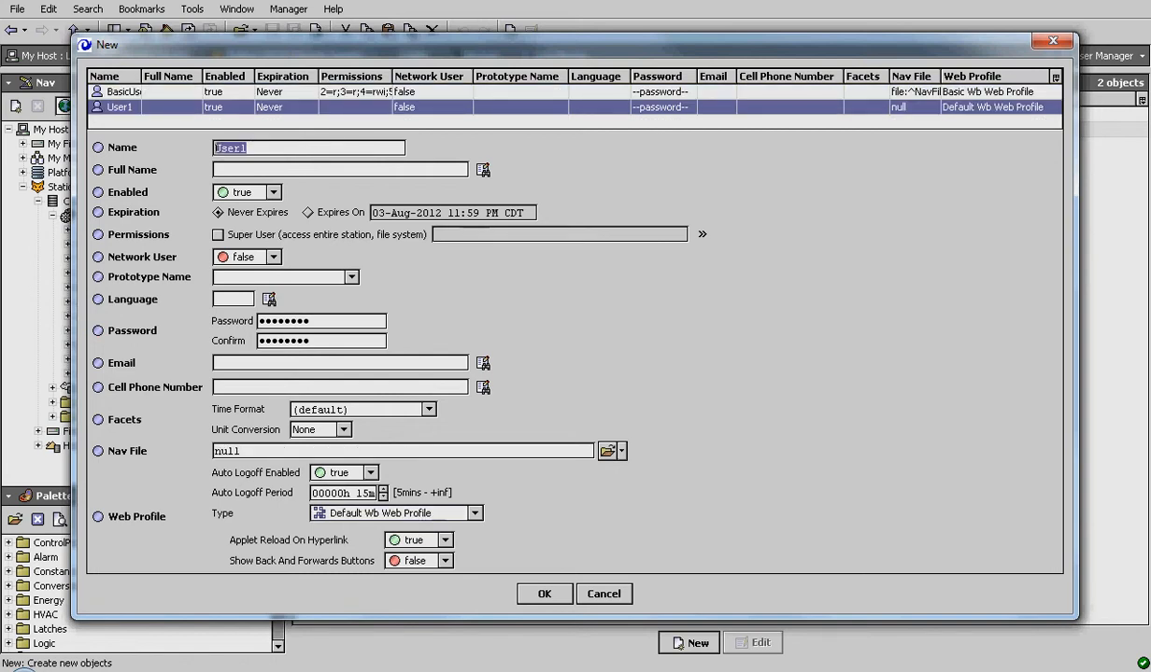
text(Commissioner)
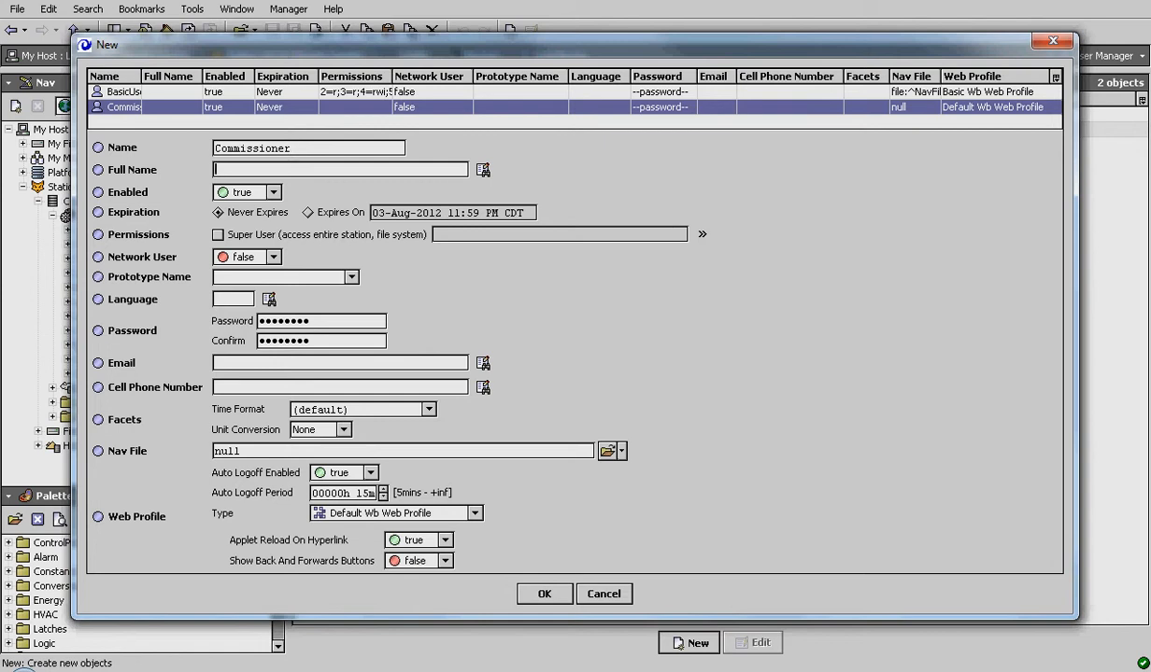
drag(310, 321, 262, 321)
text(••••••••••••)
key(Tab)
text(••••••••••••)
- Set Commissioner's nav file to NavFiles/NavFileCommissioner.nav and bring up its category permissions
click(608, 451)
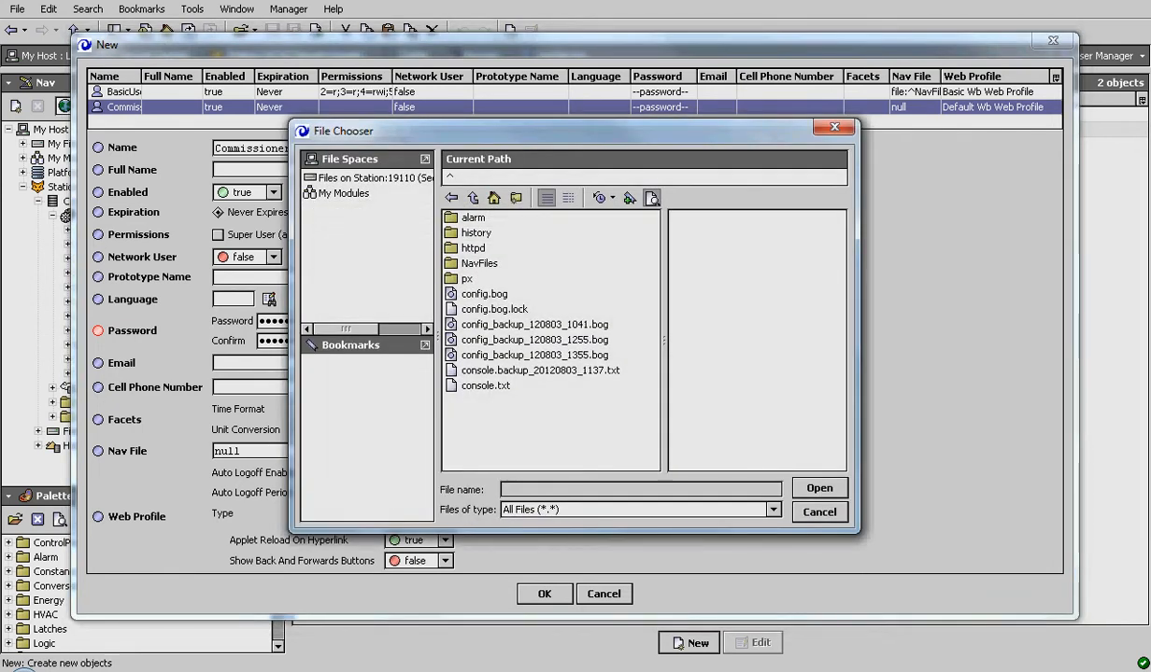
double_click(479, 263)
double_click(509, 218)
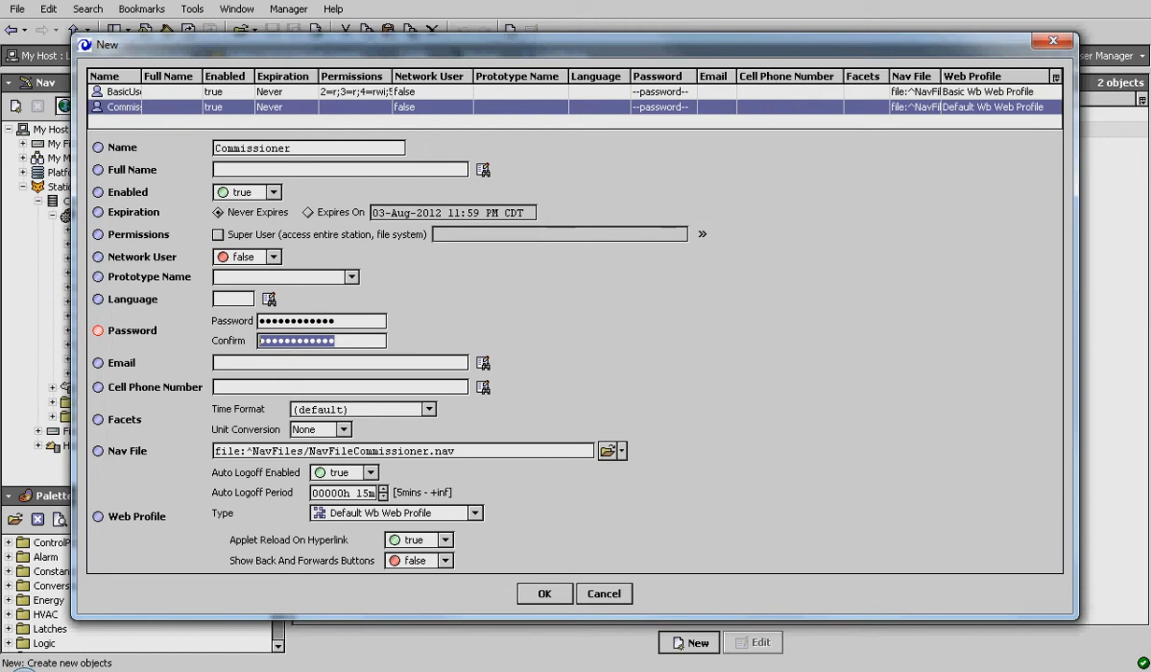
click(702, 235)
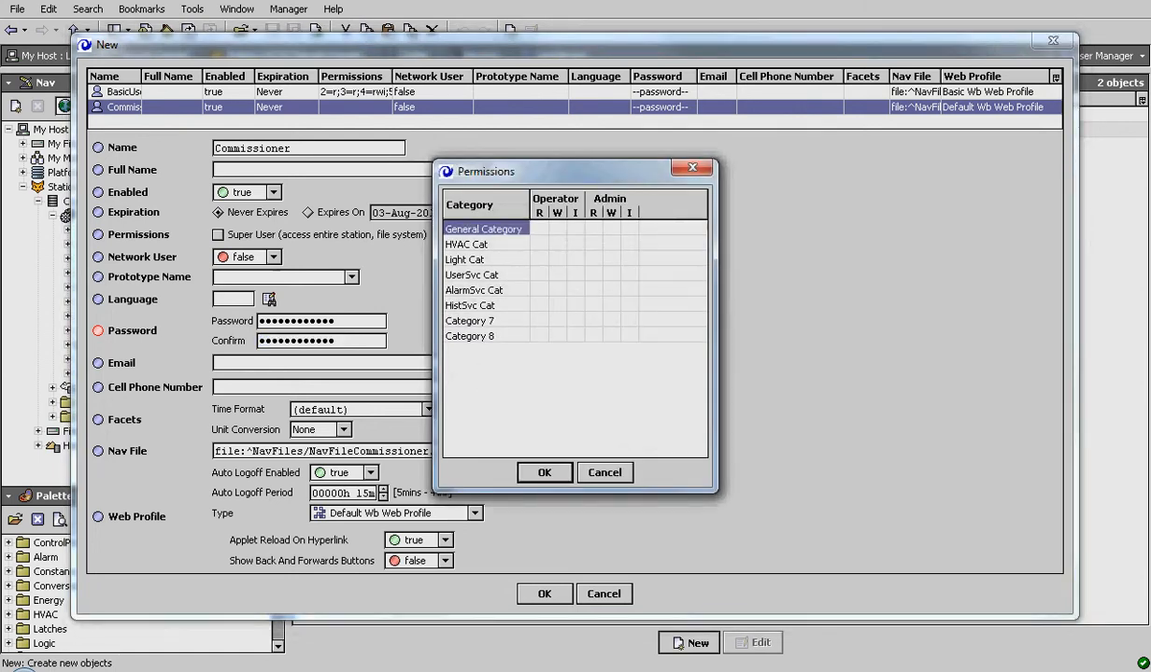
- Grant Commissioner operator write and invoke on General, HVAC, Light, UserSvc, AlarmSvc and HistSvc categories
click(558, 229)
click(557, 244)
click(558, 259)
click(576, 228)
click(576, 244)
click(576, 258)
click(557, 275)
click(575, 275)
click(576, 289)
click(558, 289)
click(558, 305)
click(575, 305)
- Grant Commissioner full admin read, write and invoke on General Category, HVAC Cat and Light Cat
click(594, 229)
click(612, 229)
click(629, 229)
click(594, 244)
click(611, 244)
click(629, 243)
click(594, 260)
click(611, 259)
click(629, 260)
- Add admin read on UserSvc, full admin on AlarmSvc, admin write/invoke on HistSvc, then save Commissioner
click(594, 275)
click(594, 291)
click(612, 290)
click(630, 291)
click(611, 305)
click(630, 306)
click(545, 473)
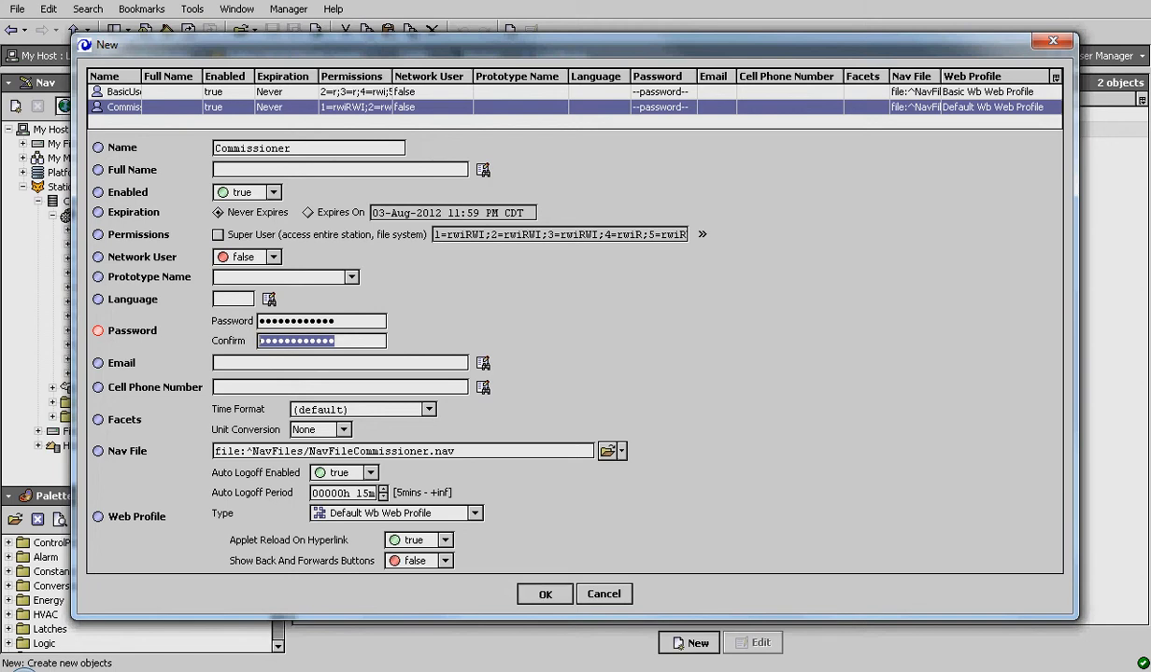
click(545, 594)
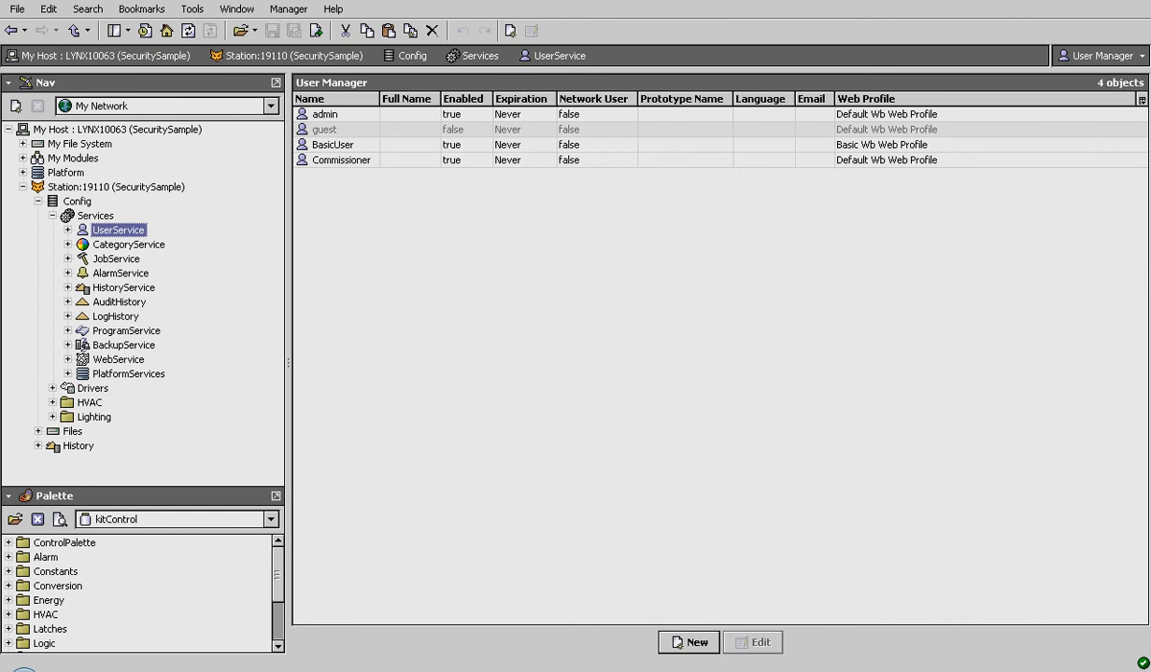
- Expand the UserService node with the Right arrow key to show its child users
key(Right)
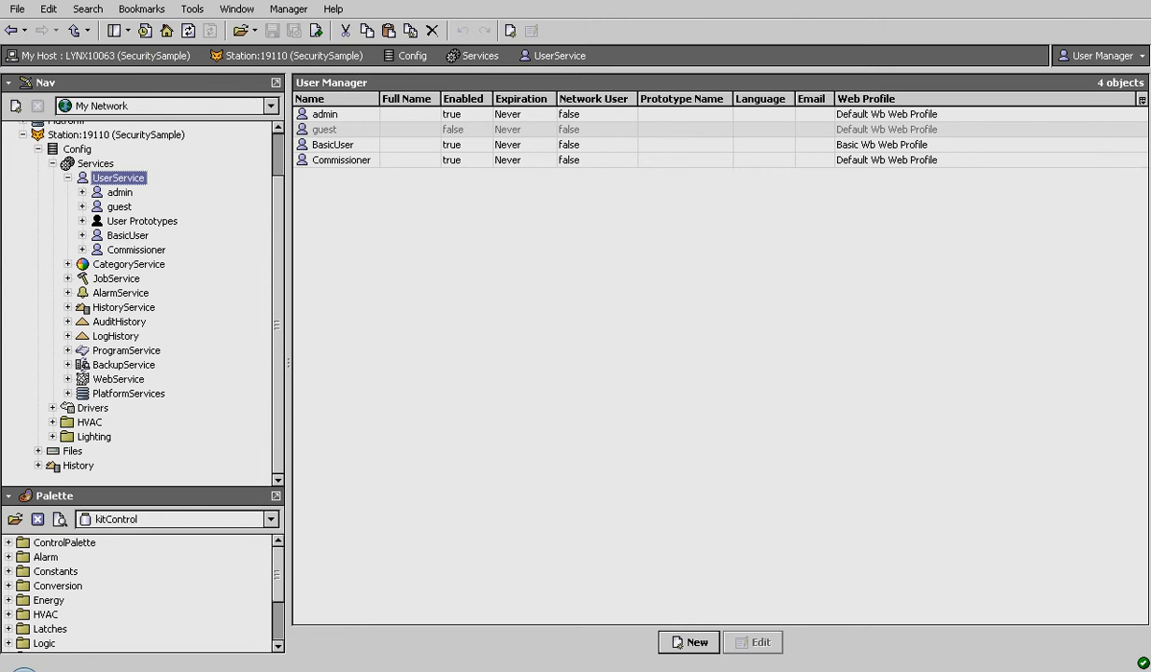
- Open the Slot Sheet view for the BasicUser account from its Views menu
click(127, 235)
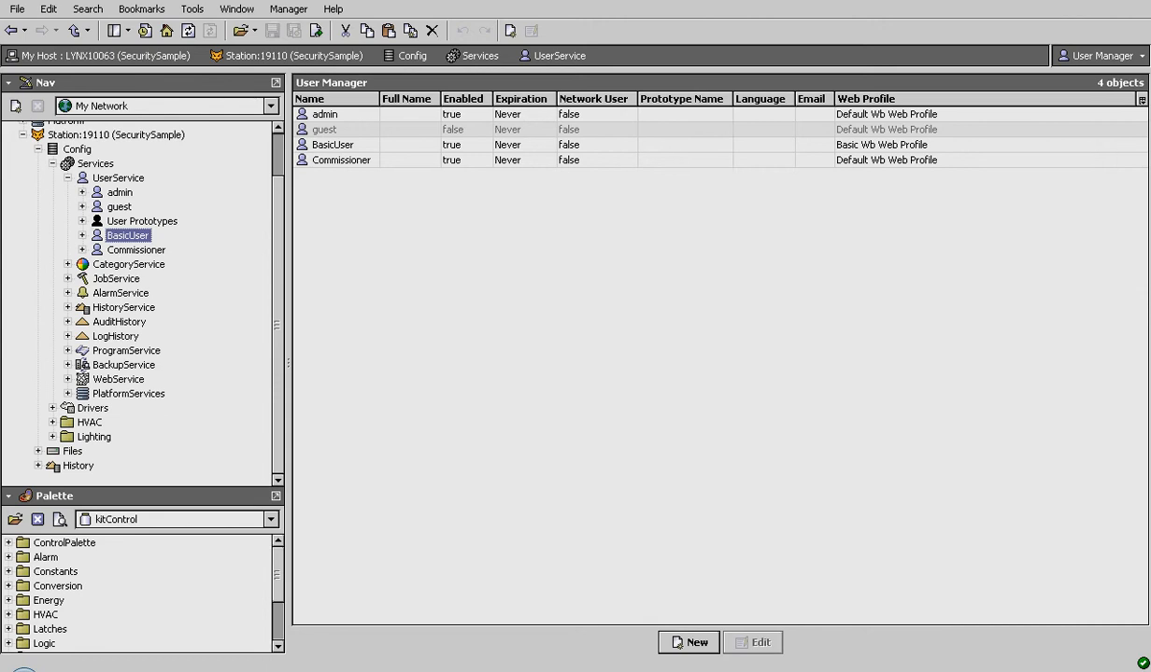
right_click(139, 237)
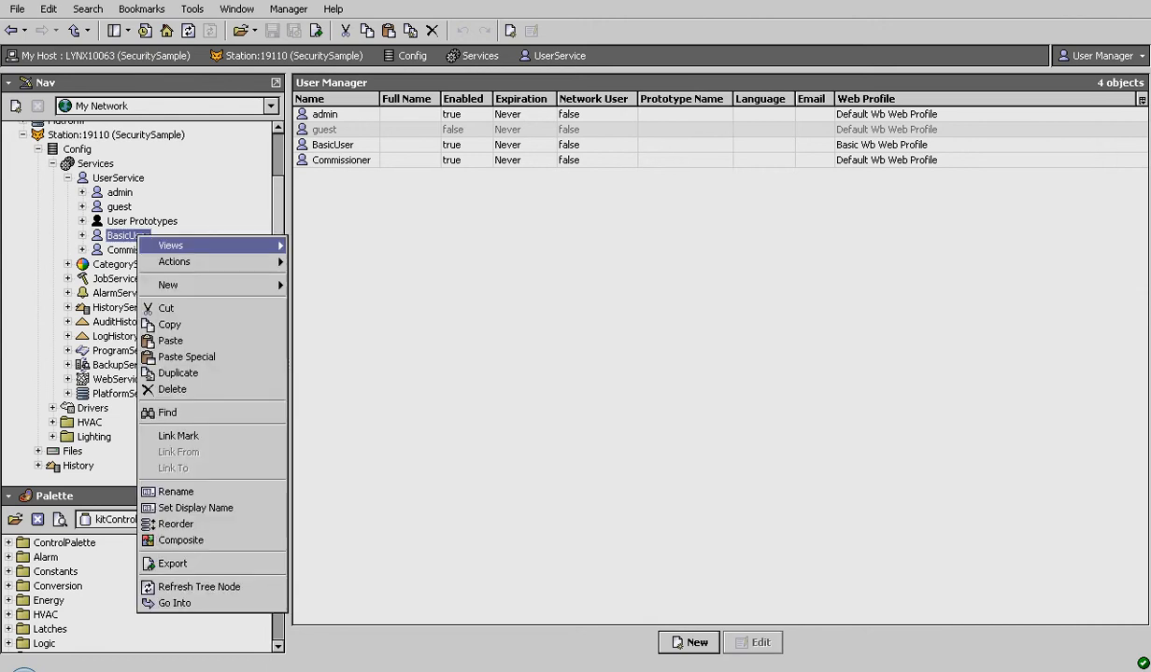
mouse_move(187, 245)
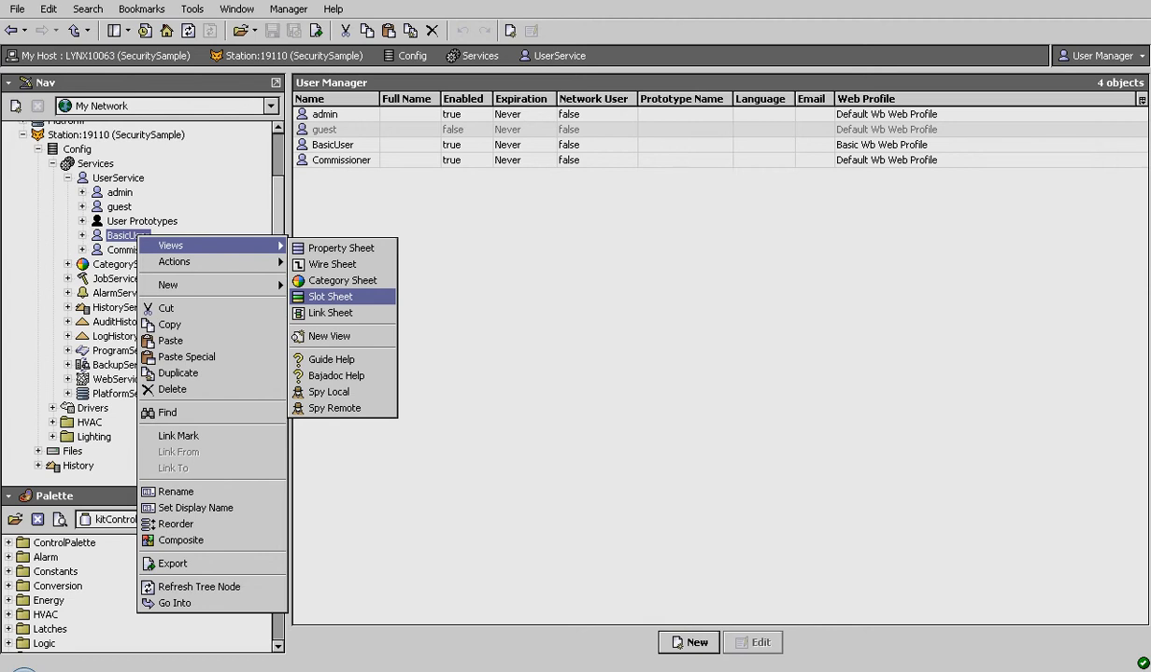
click(330, 296)
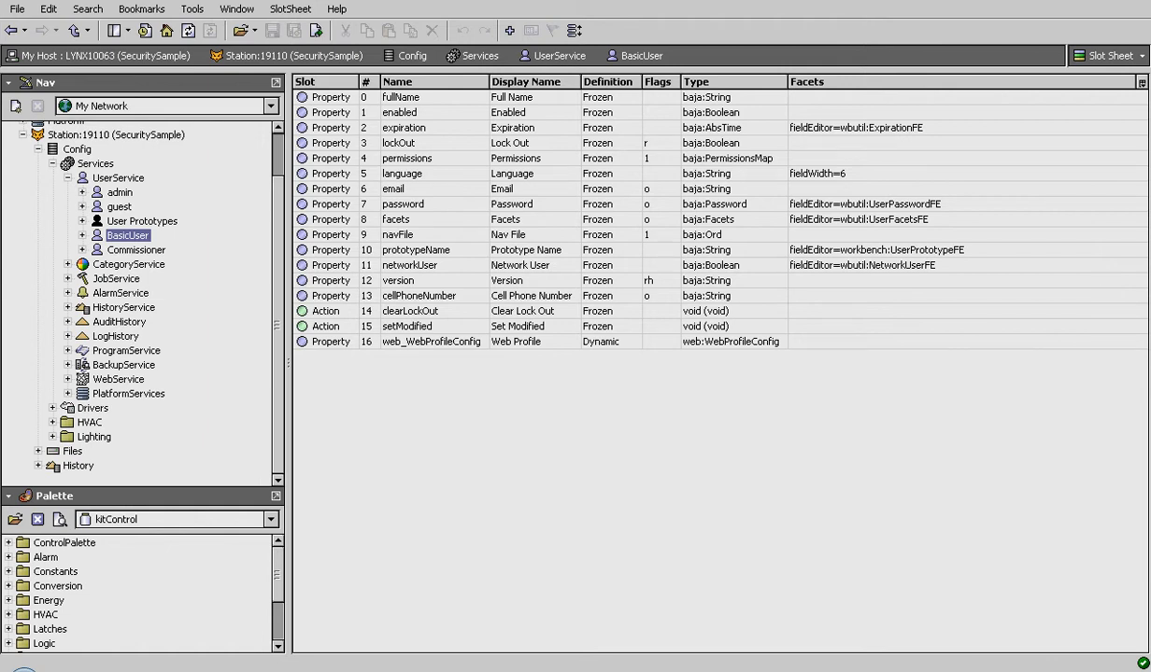
- Add the Operator config flag to BasicUser's fullName slot, then collapse UserService in the Nav tree
click(512, 219)
click(512, 205)
click(512, 188)
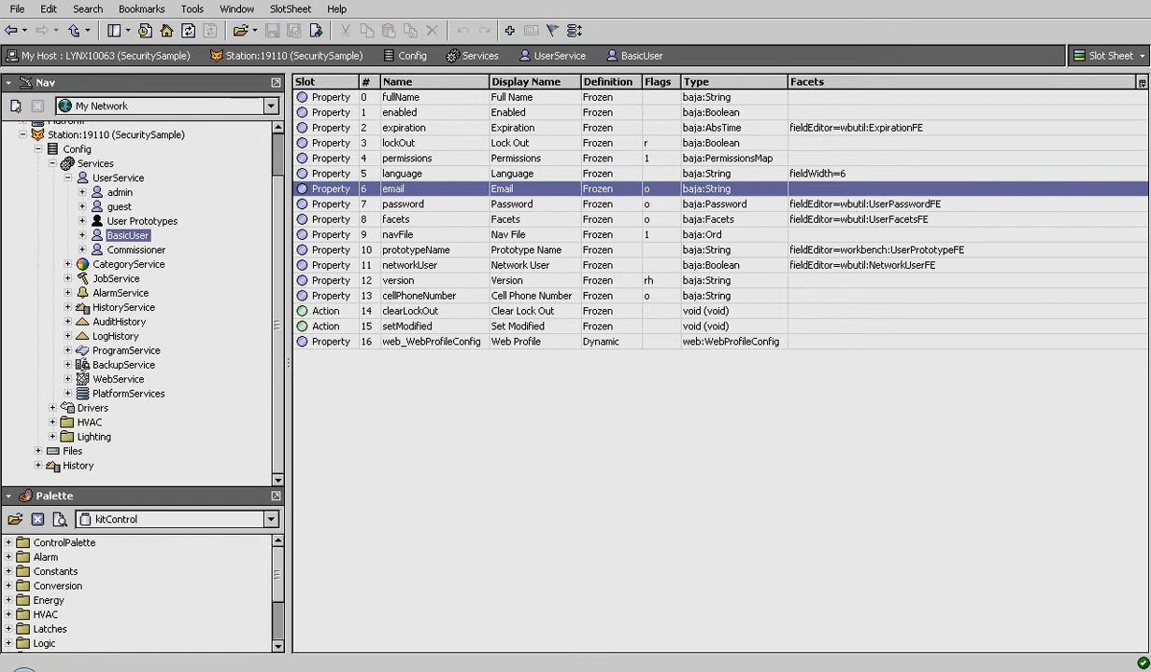
click(512, 97)
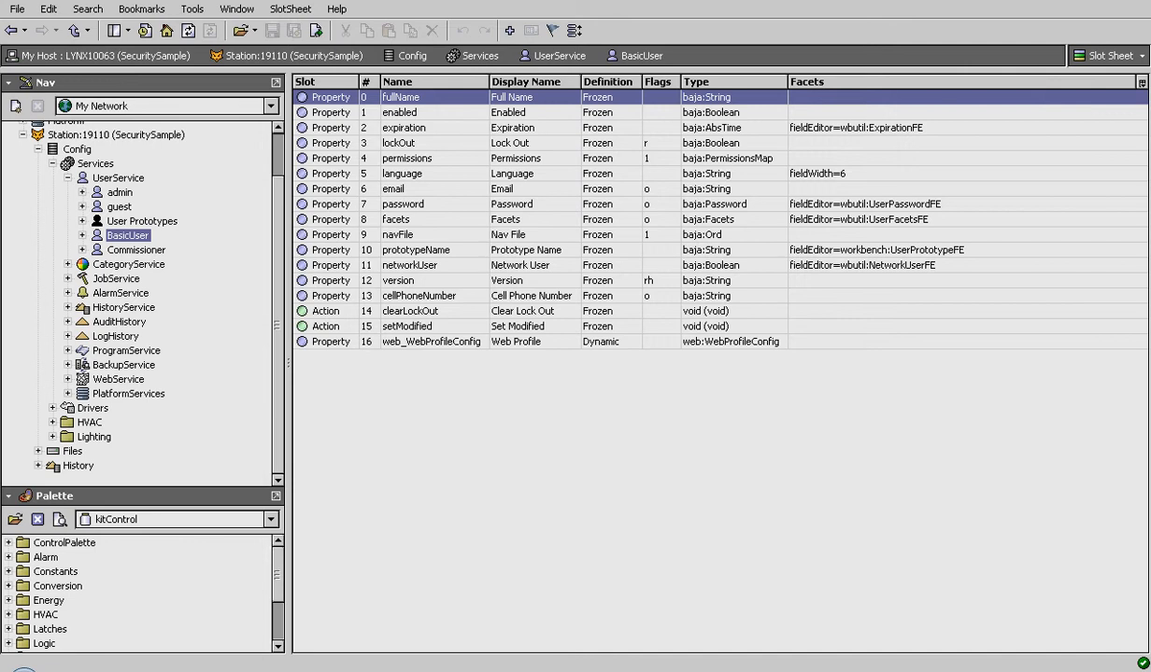
right_click(415, 97)
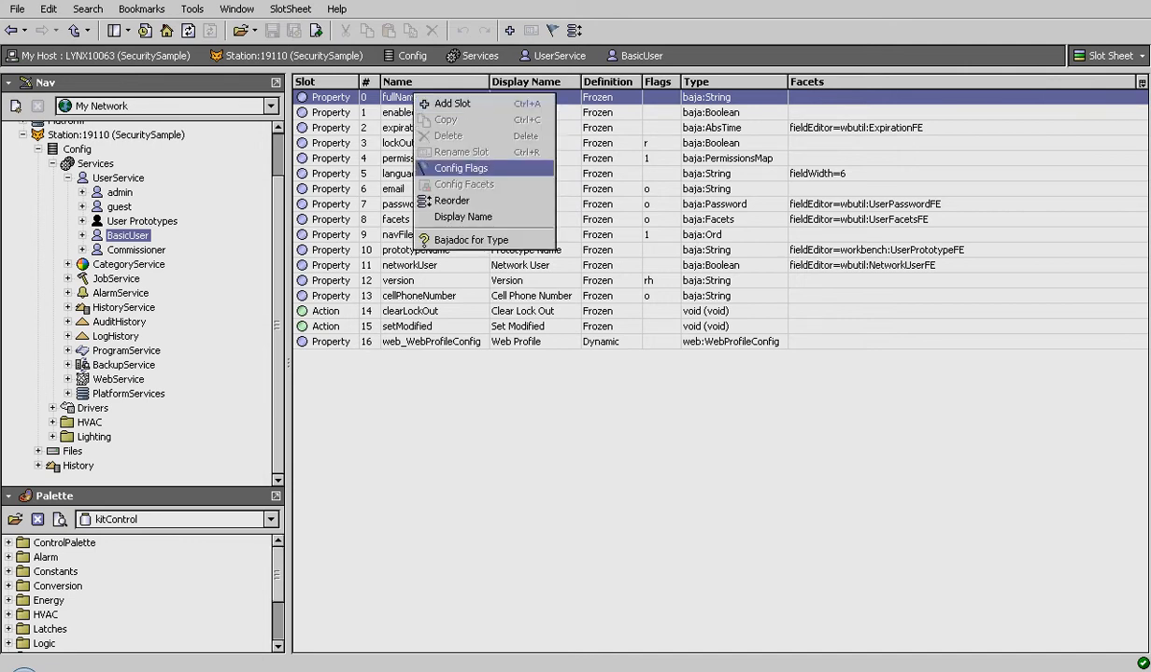
key(Return)
key(space)
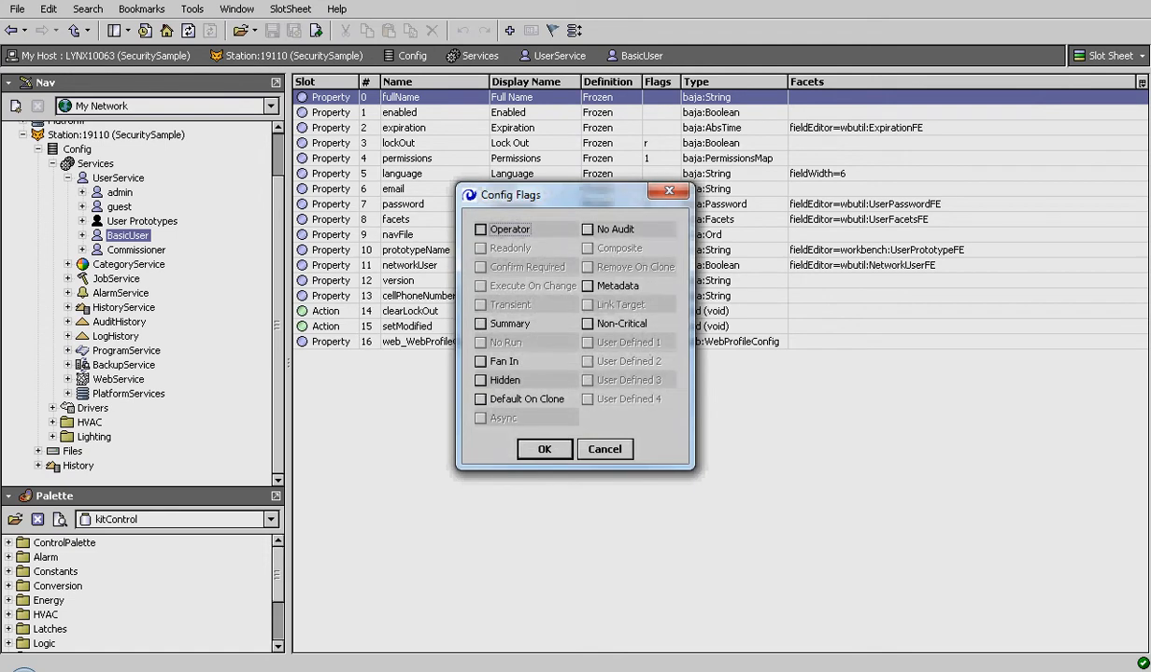
key(Return)
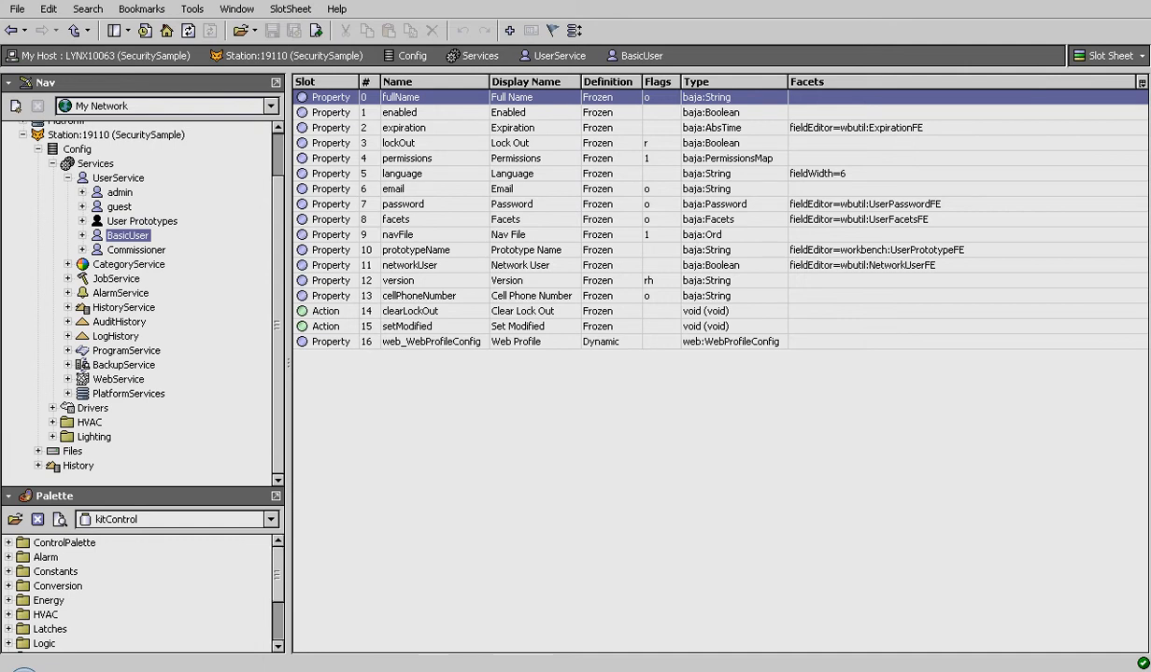
click(67, 178)
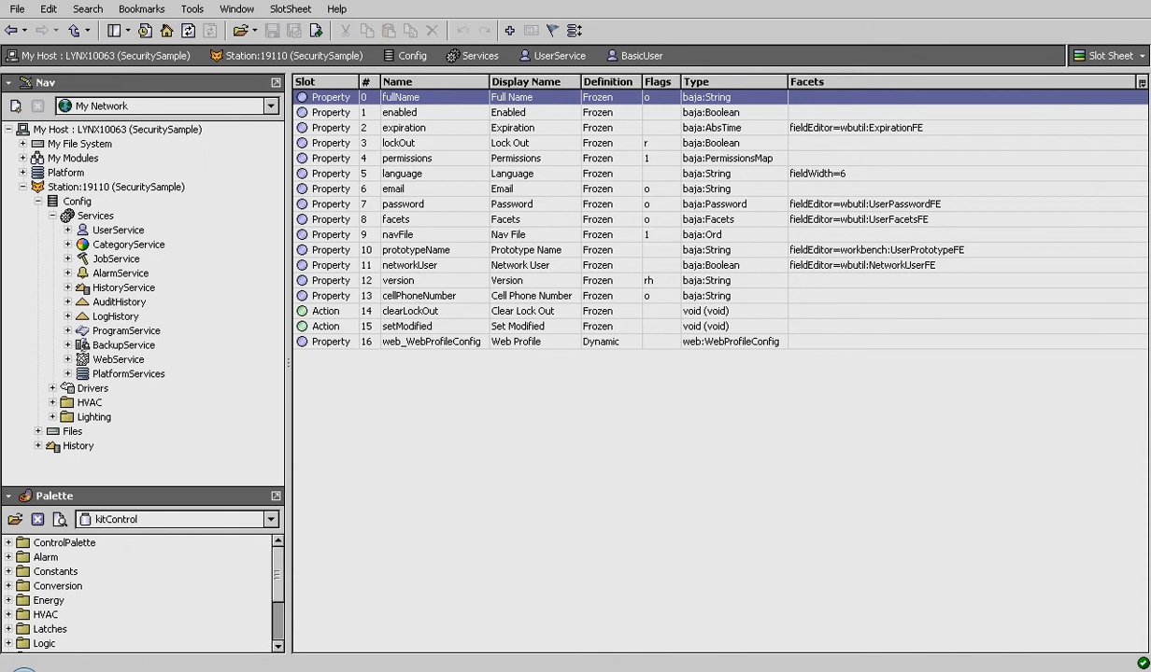
- Log in to the localhost station page as BasicUser with its password
mouse_move(79, 671)
drag(1150, 117, 525, 21)
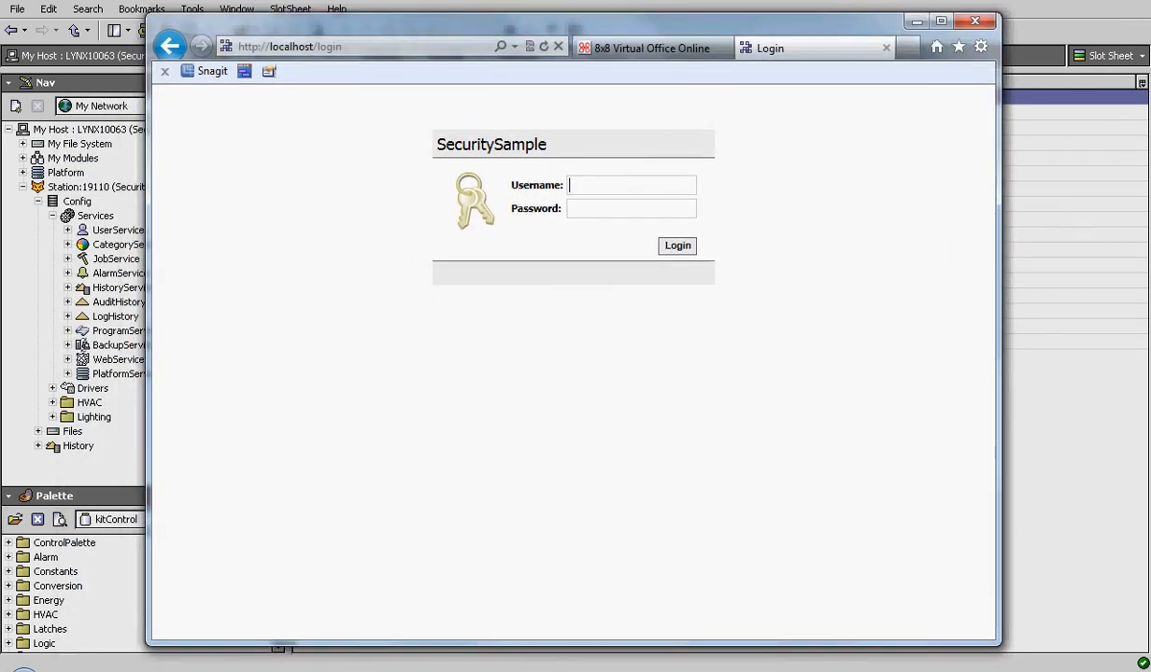
text(BasicUser)
key(Tab)
text(basi)
key(Return)
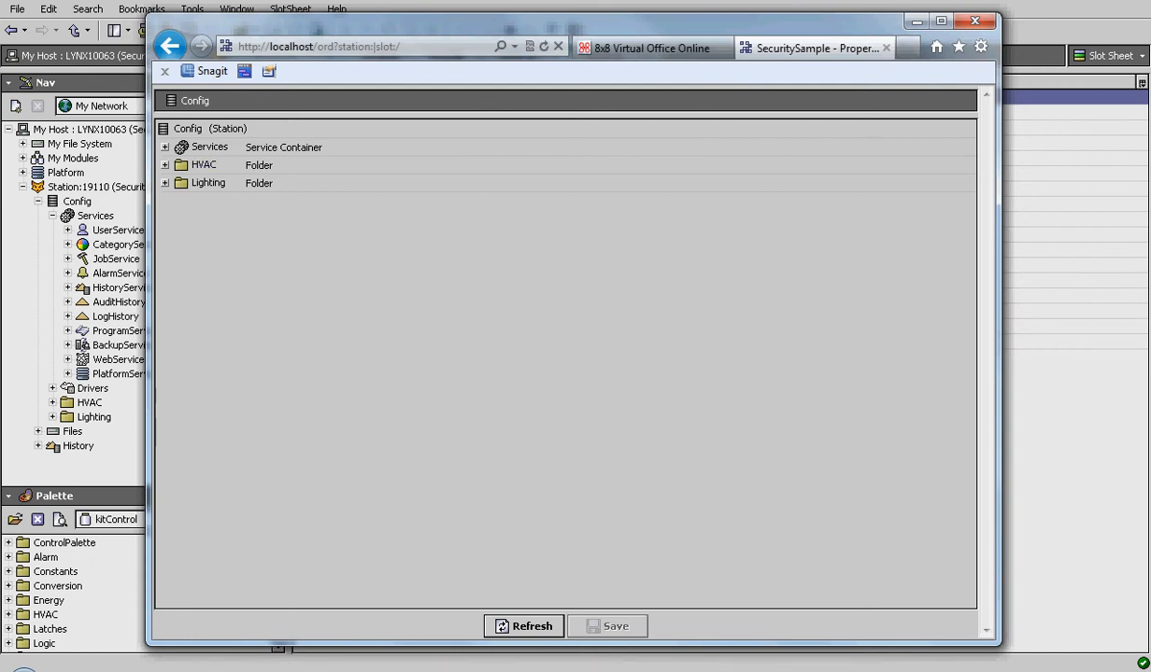
- Inspect BasicUser's visible Services, HVAC, Graphic and Lighting entries, then close the 8x8 tab and minimize
click(165, 147)
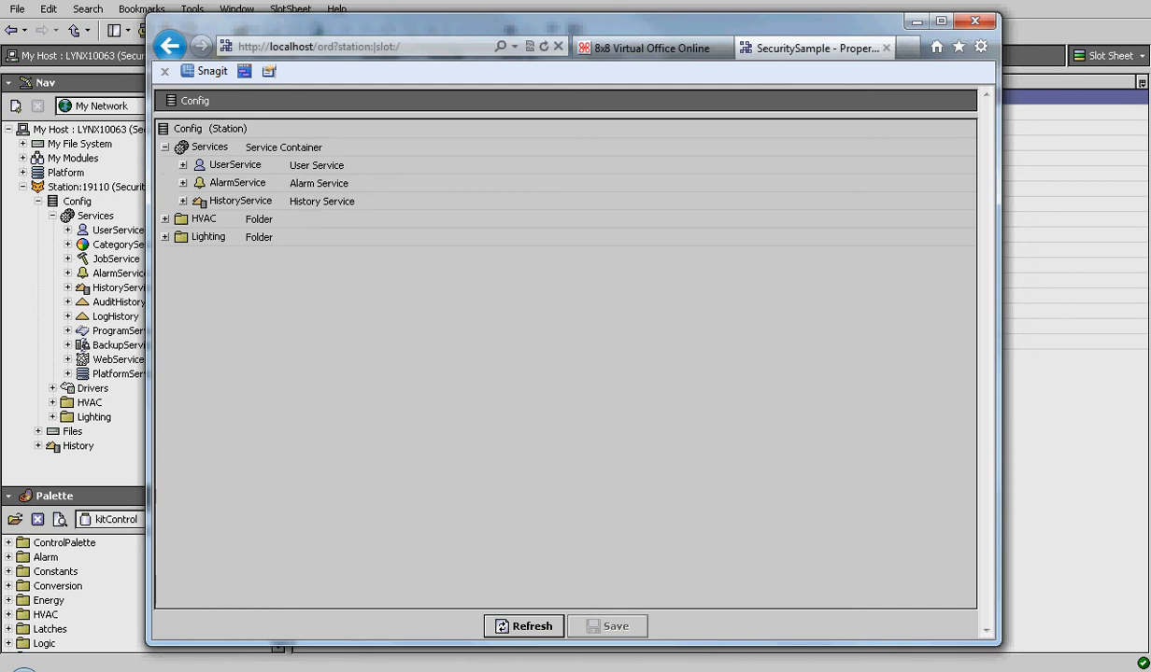
click(166, 147)
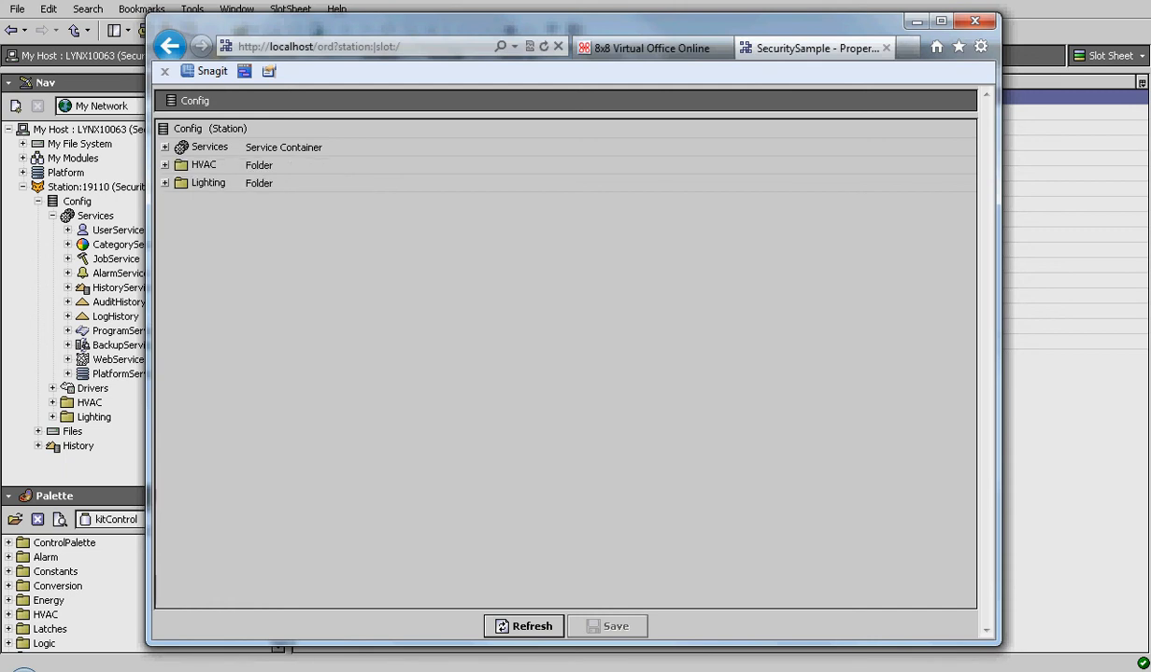
click(165, 165)
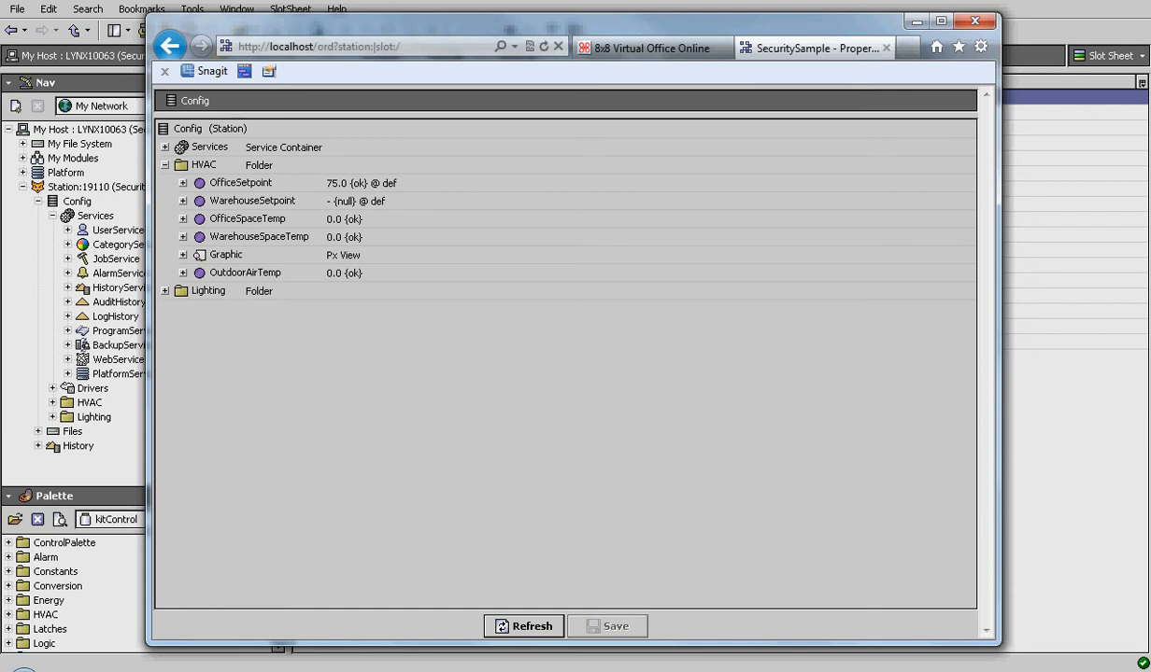
click(183, 255)
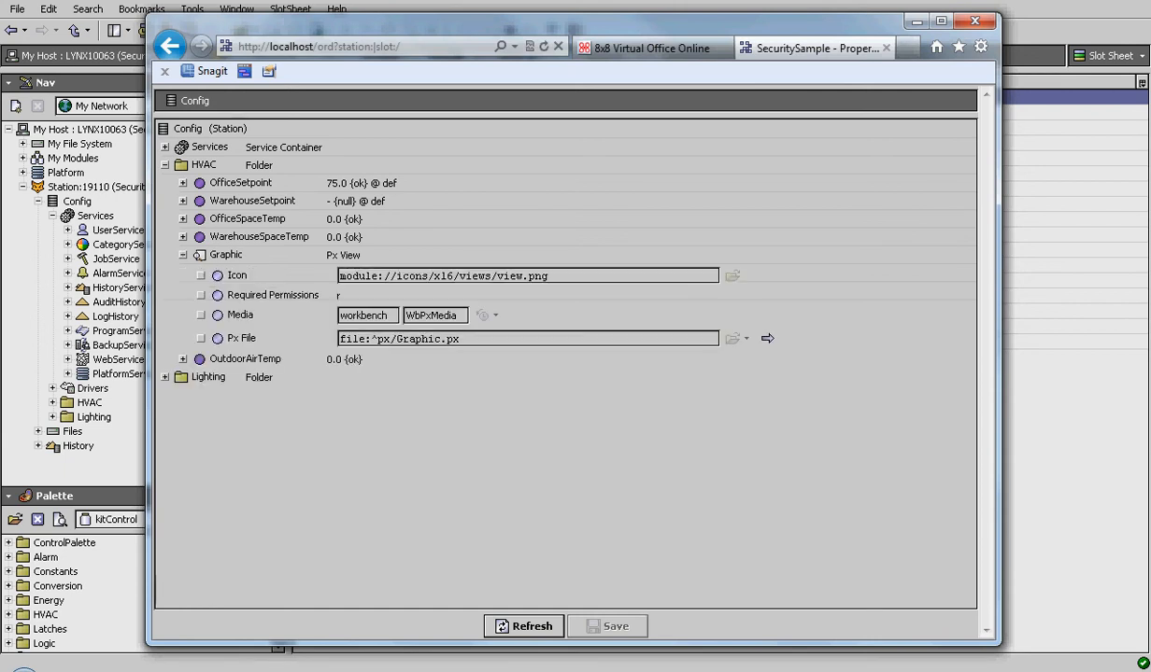
click(183, 255)
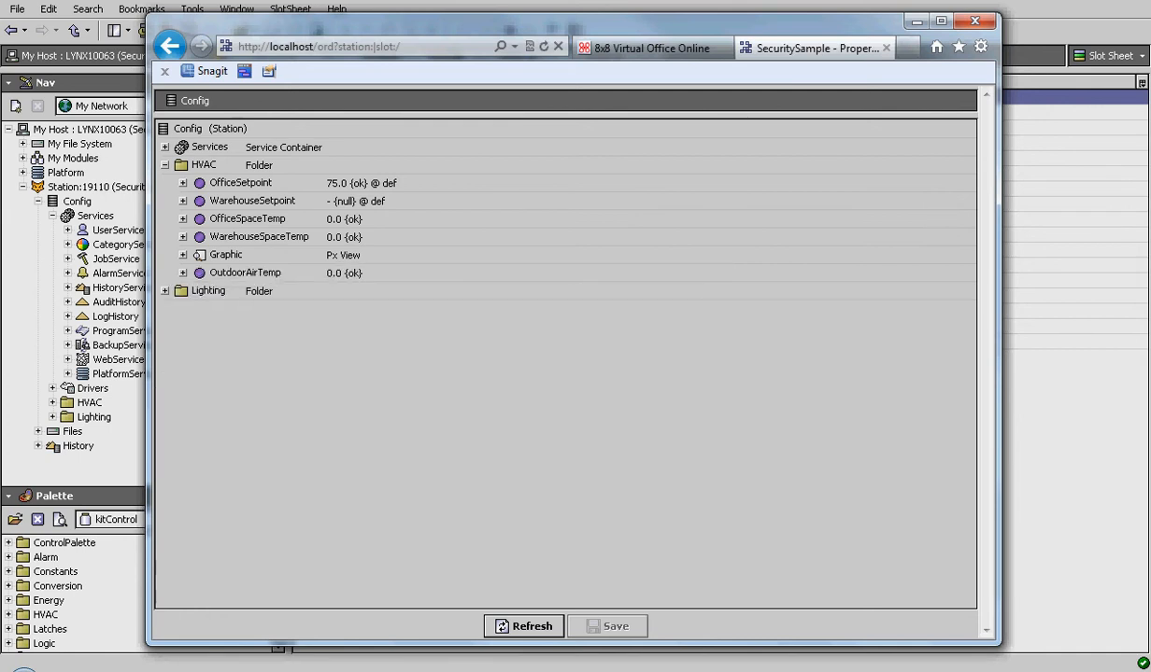
click(165, 291)
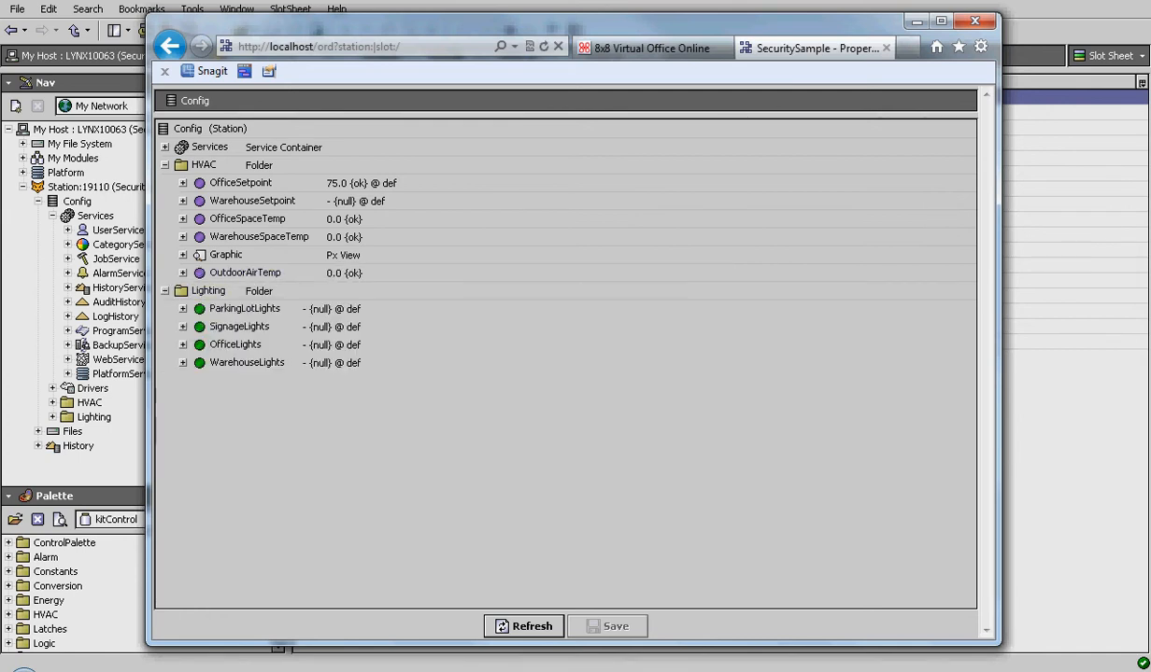
click(165, 292)
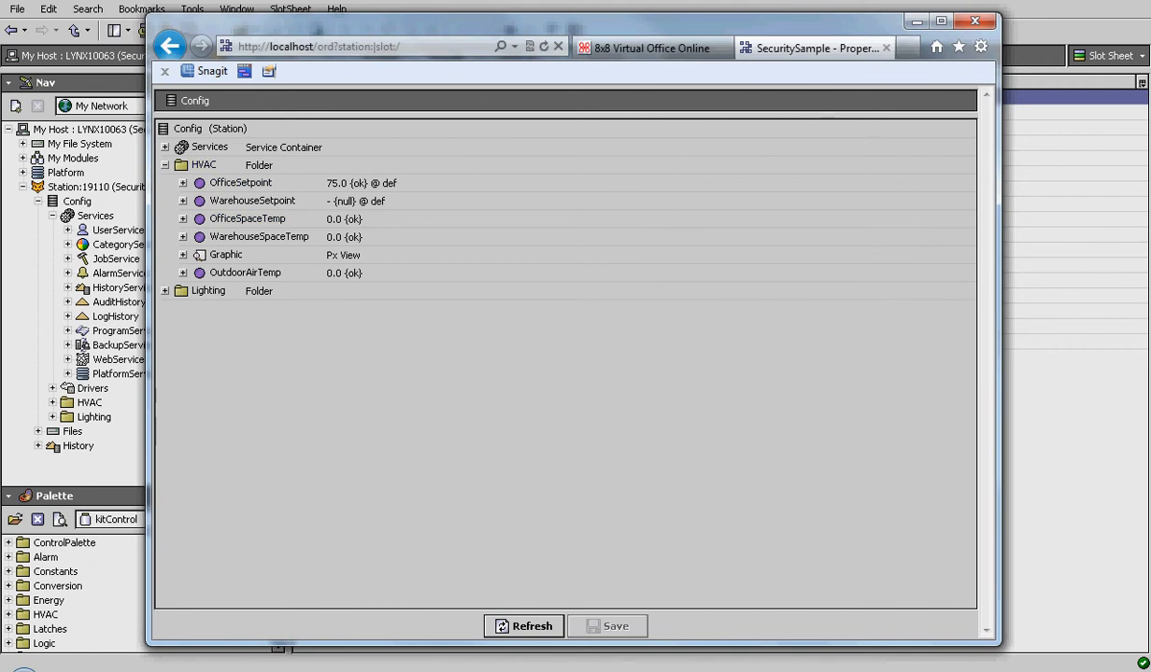
click(165, 165)
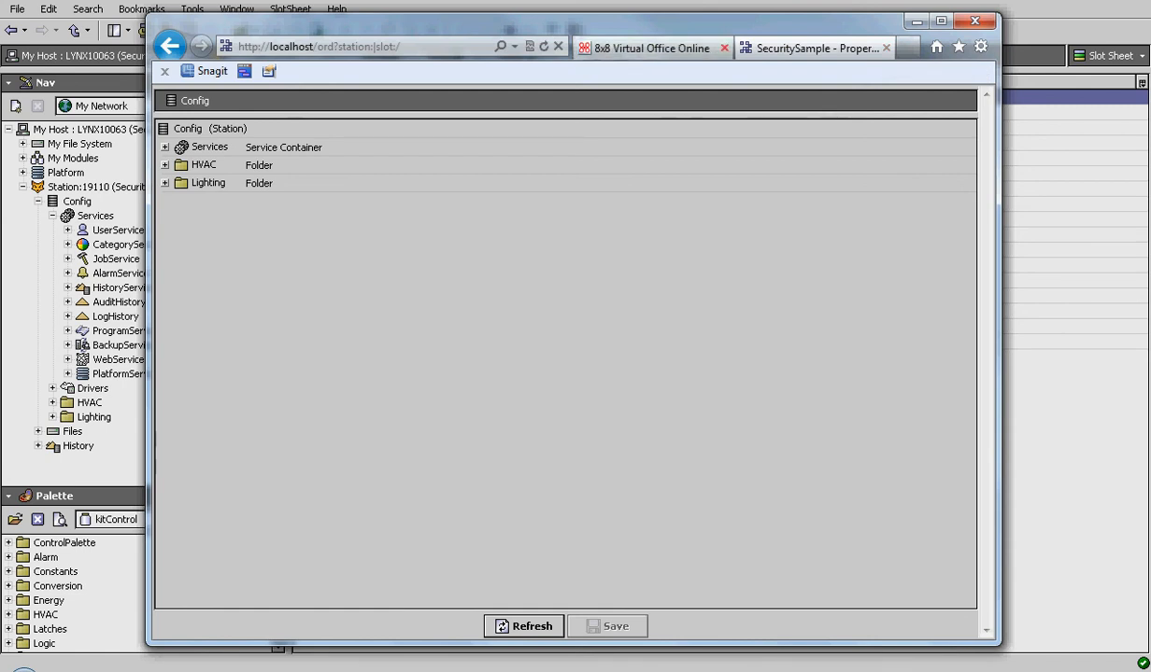
click(724, 47)
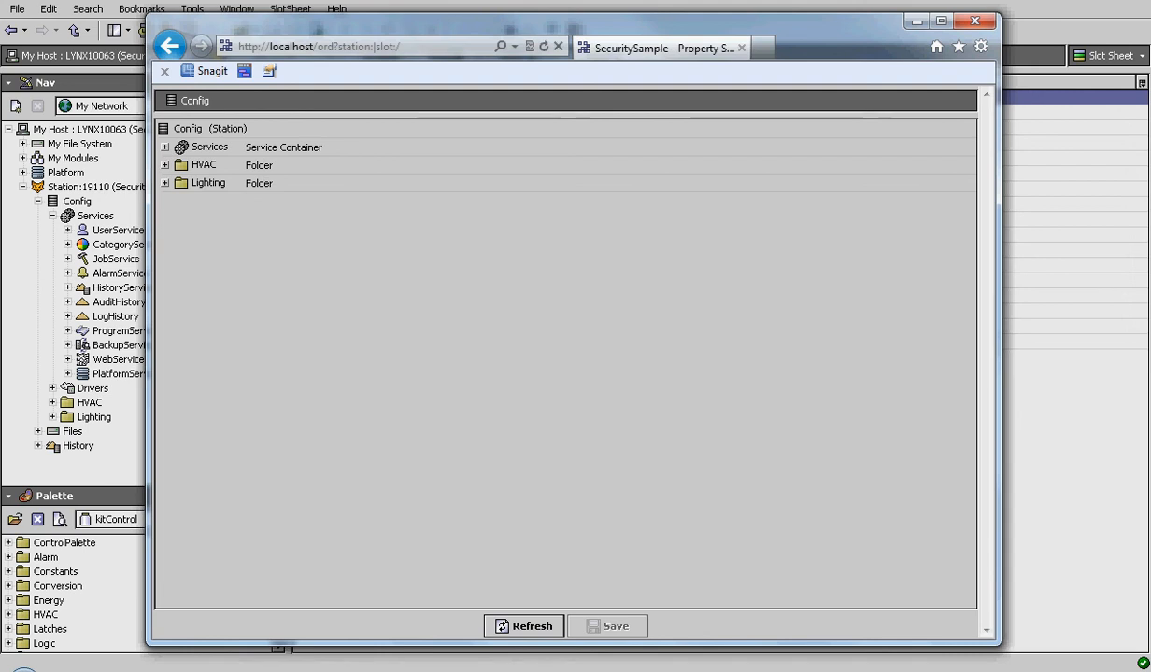
click(916, 20)
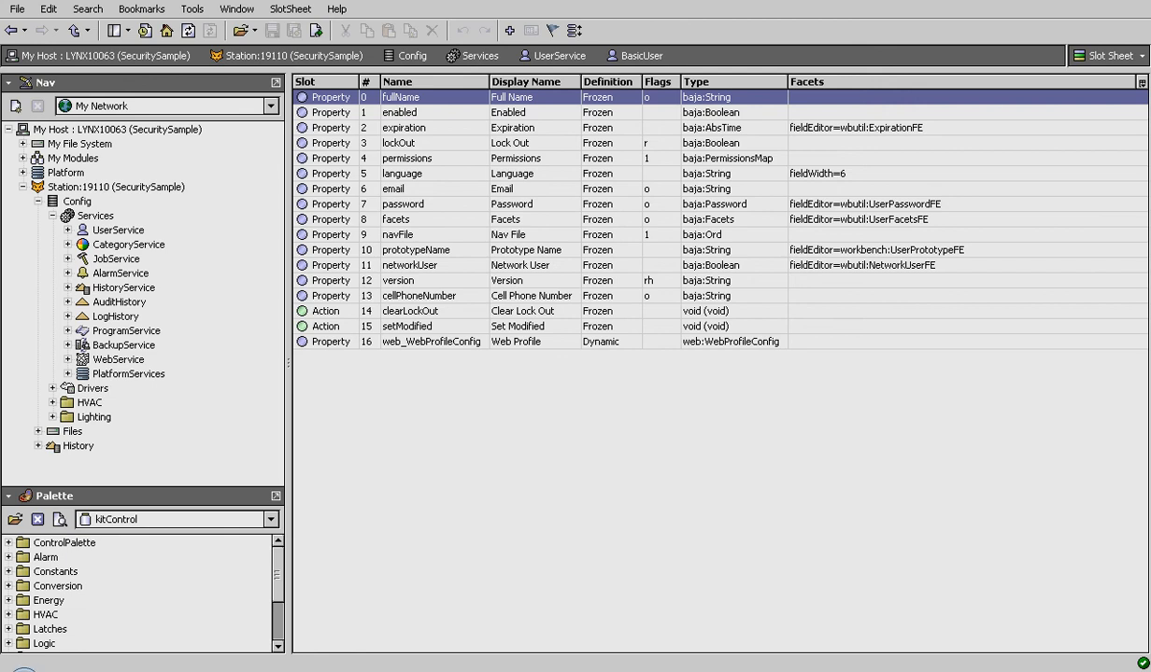
- Open CategoryService's Category Browser and expand Config, Files and px to reveal Graphic.px
double_click(129, 245)
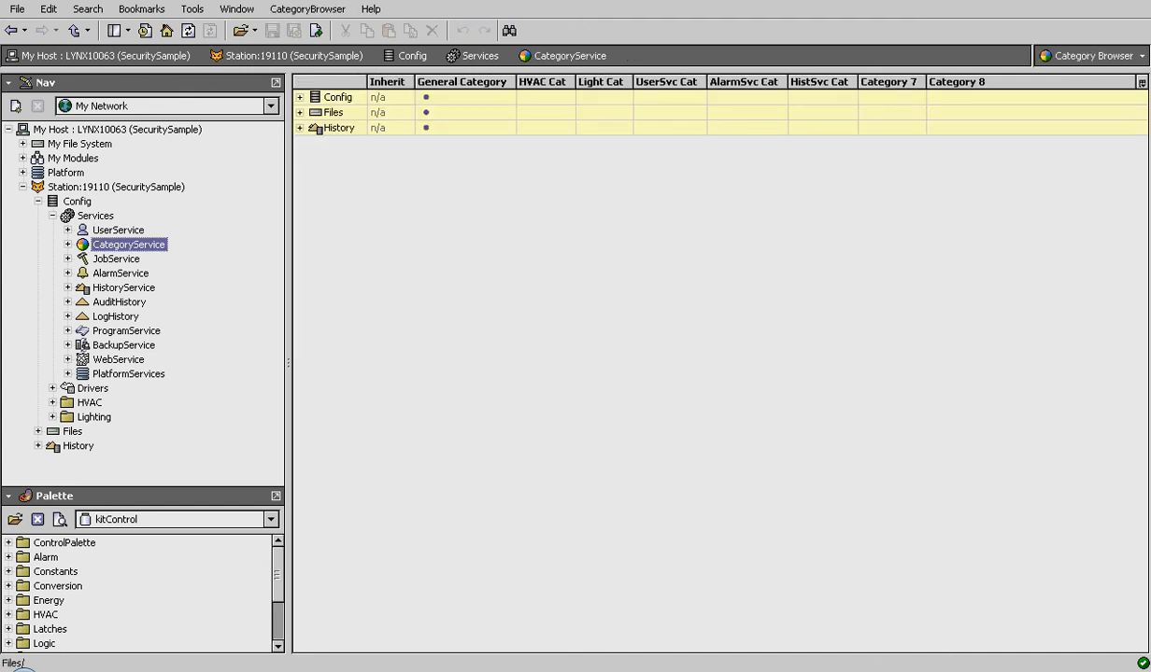
click(300, 97)
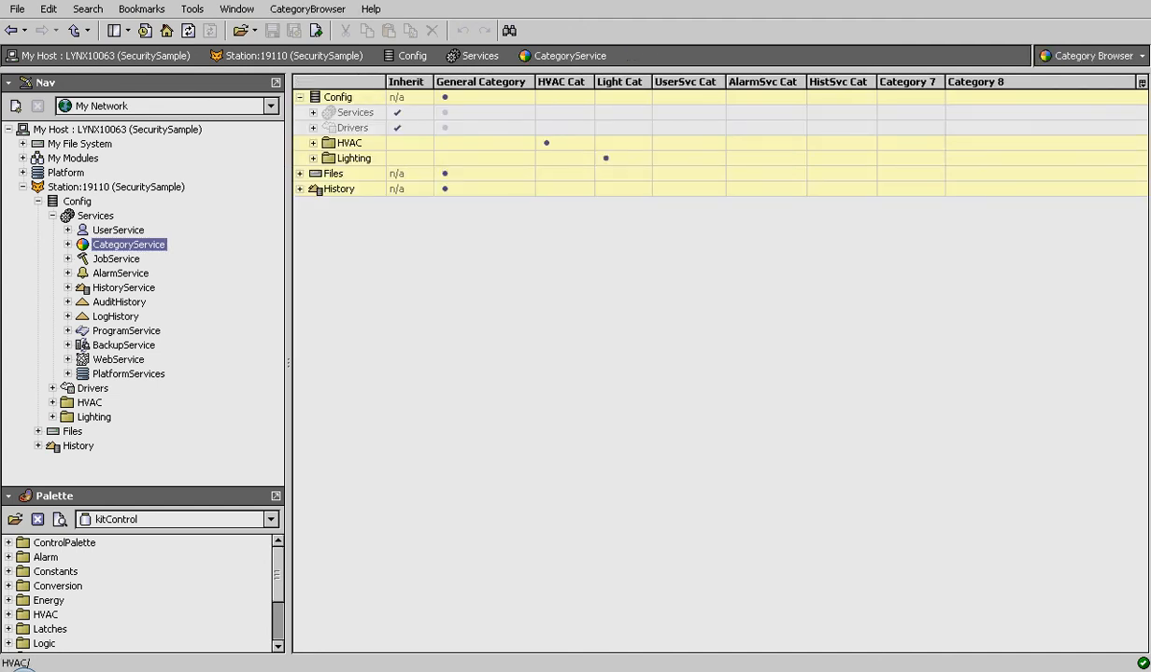
click(300, 174)
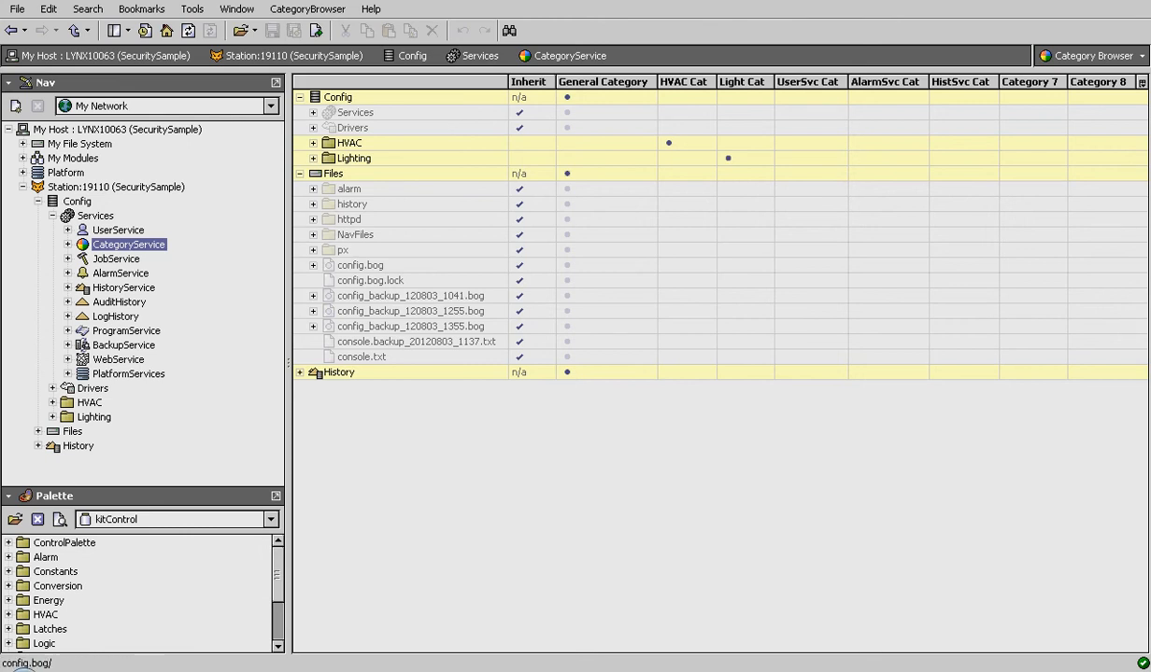
click(313, 251)
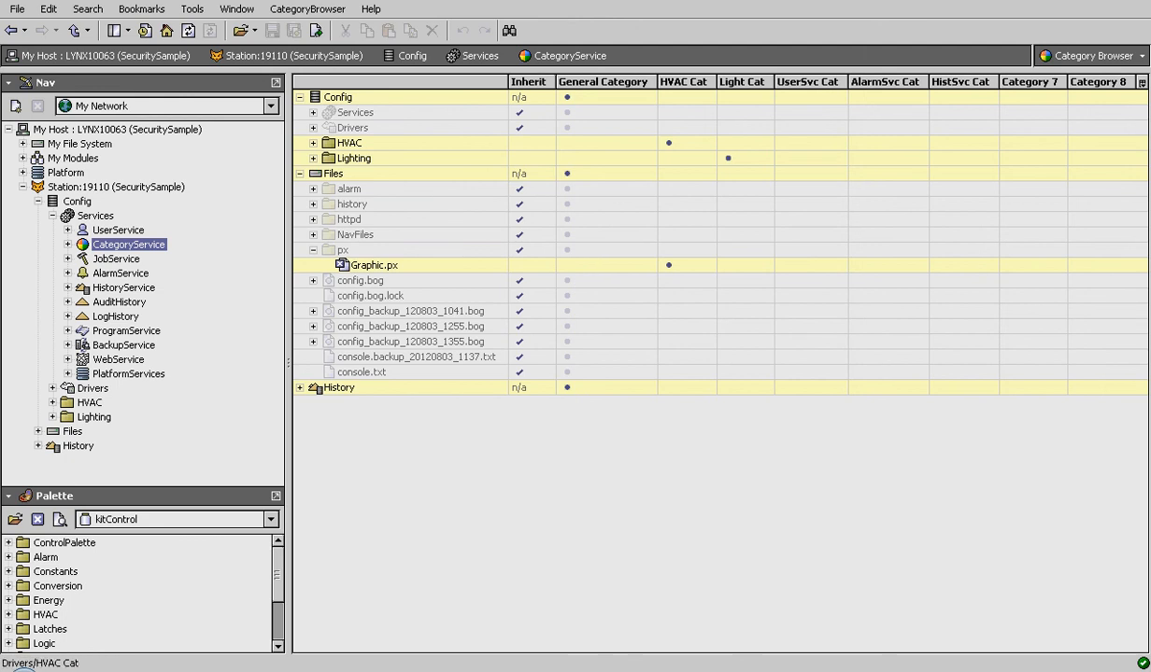